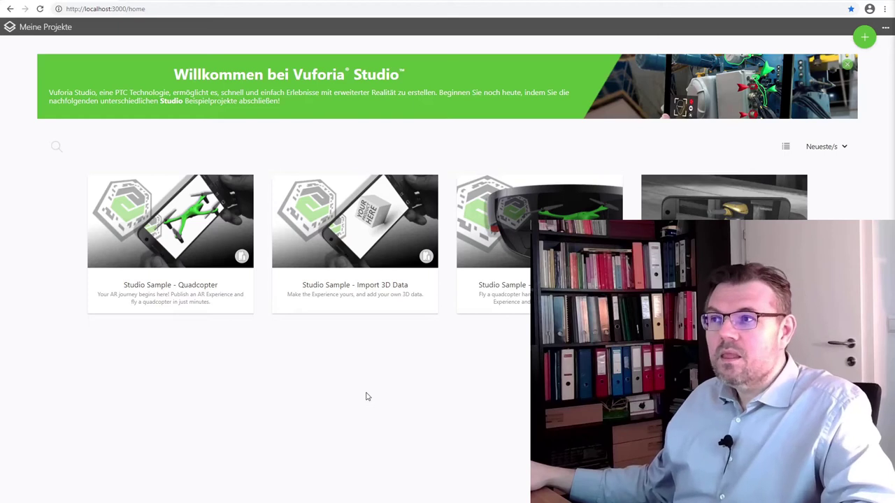
Start a new project from the Meine Projekte page with the green + button.
{"action": "mouse_move", "coordinate": [231, 314]}
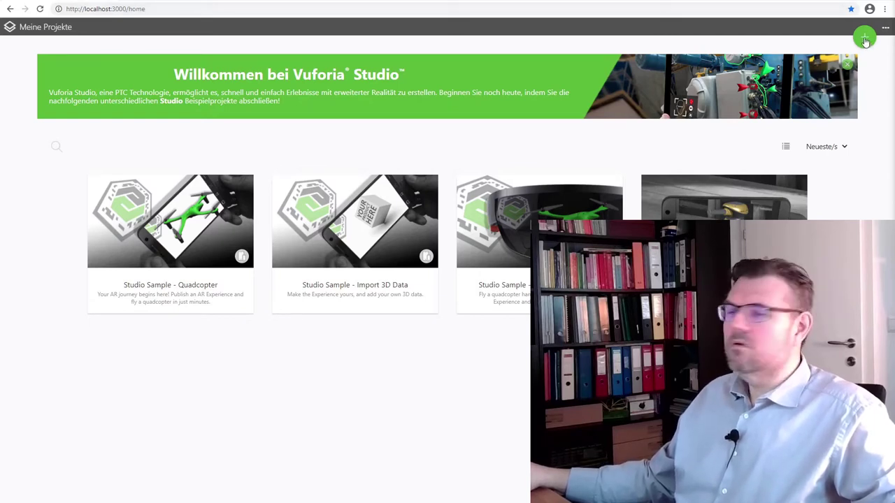
{"action": "left_click", "coordinate": [865, 39]}
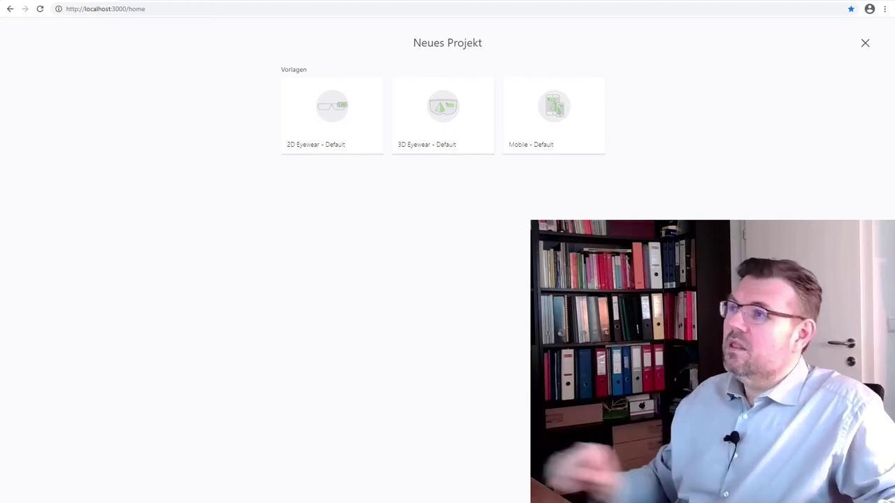
{"action": "mouse_move", "coordinate": [529, 136]}
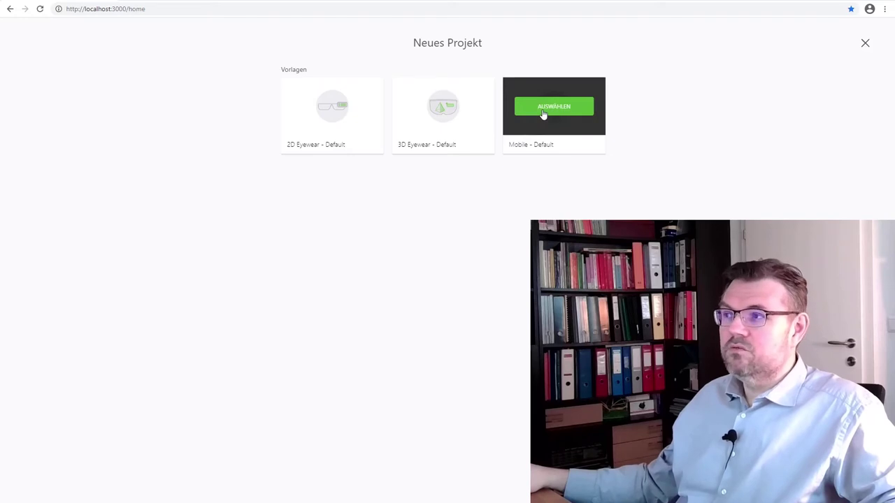
{"action": "mouse_move", "coordinate": [420, 123]}
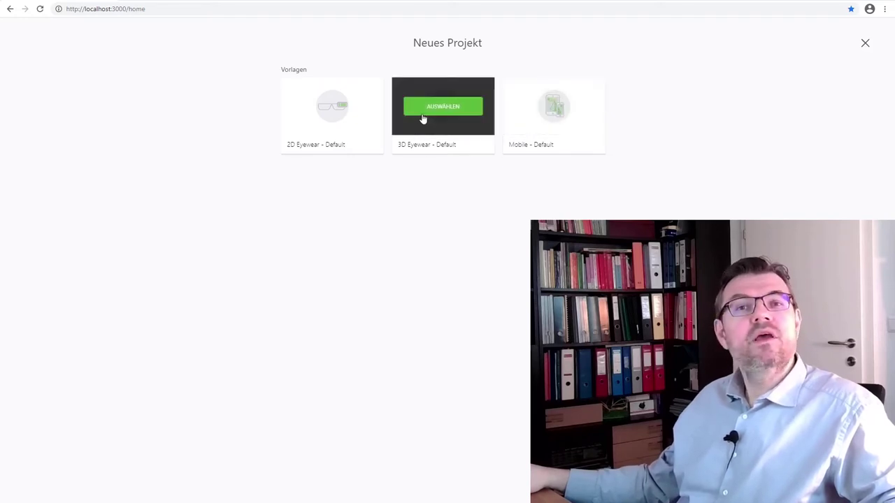
{"action": "mouse_move", "coordinate": [563, 119]}
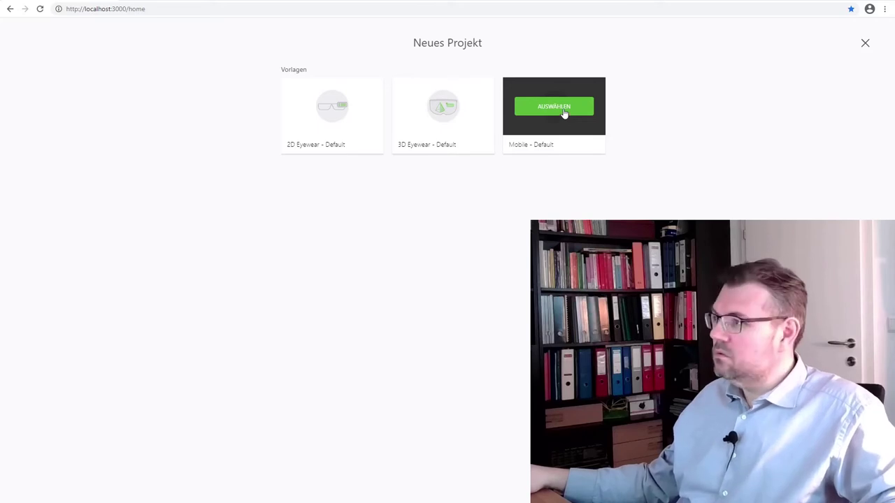
Choose the Mobile - Default template and name the project with the class code and the student's surname.
{"action": "left_click", "coordinate": [564, 110]}
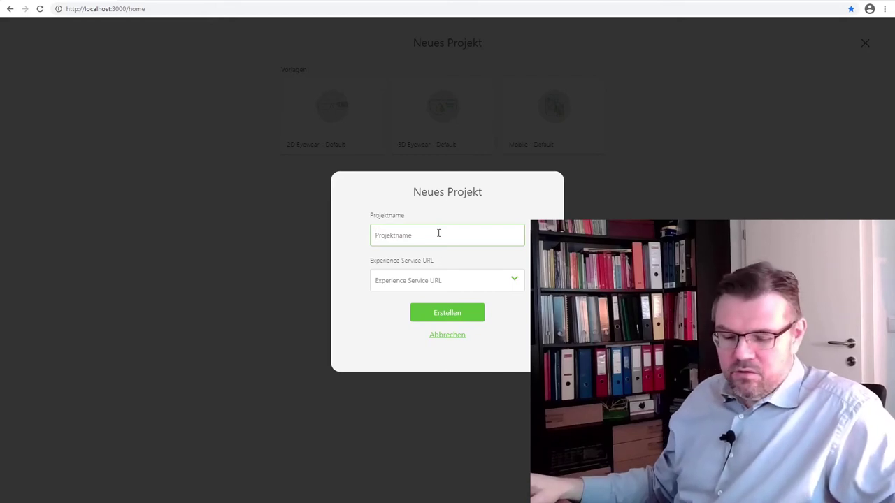
{"action": "type", "text": "302"}
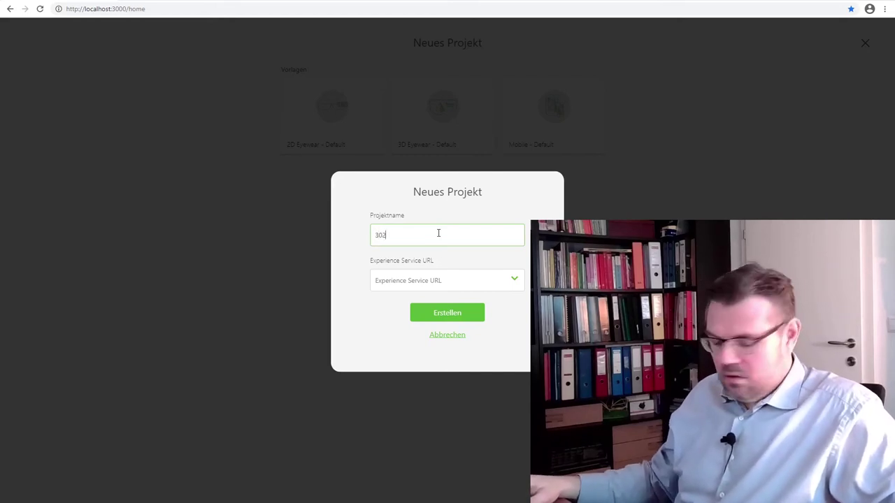
{"action": "type", "text": "467"}
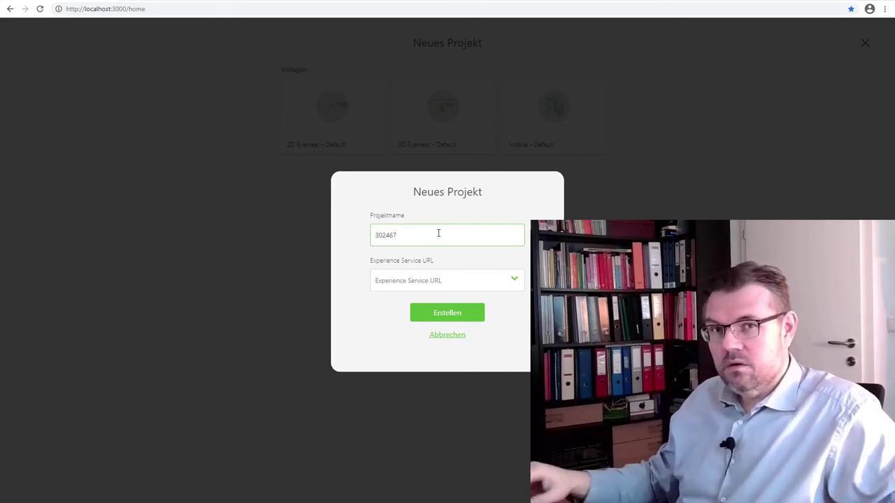
{"action": "type", "text": "_"}
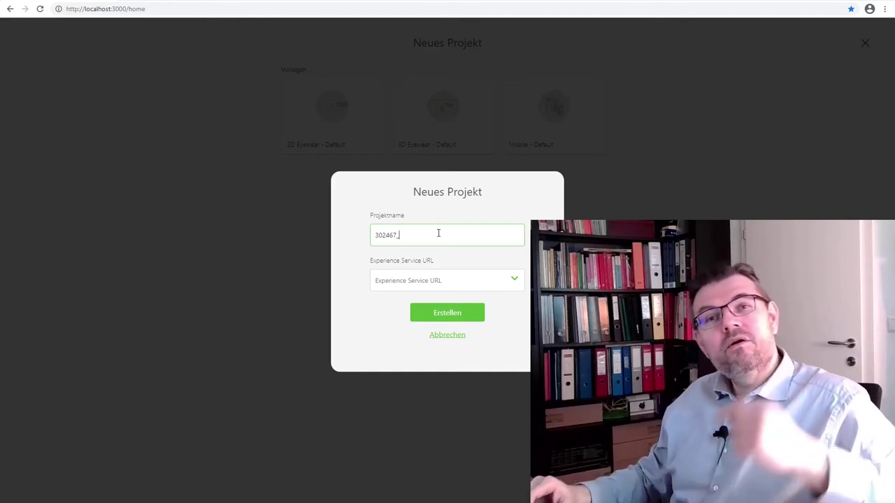
{"action": "type", "text": "3"}
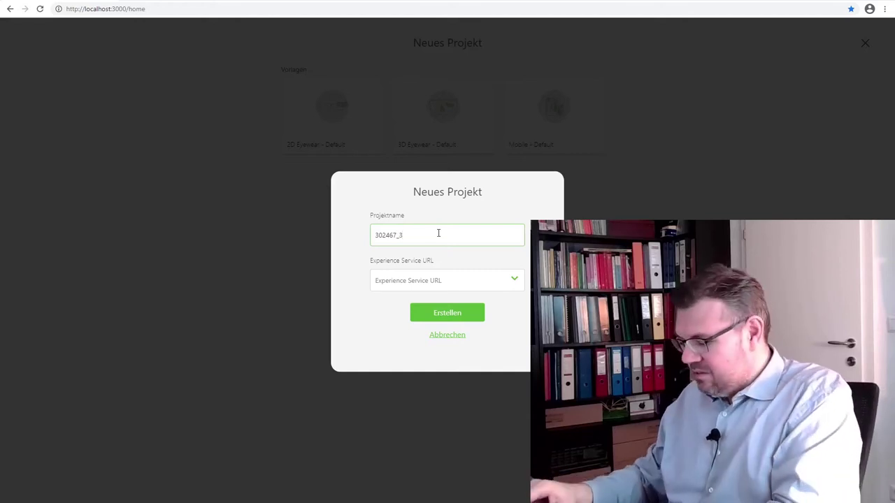
{"action": "type", "text": "AHMBA"}
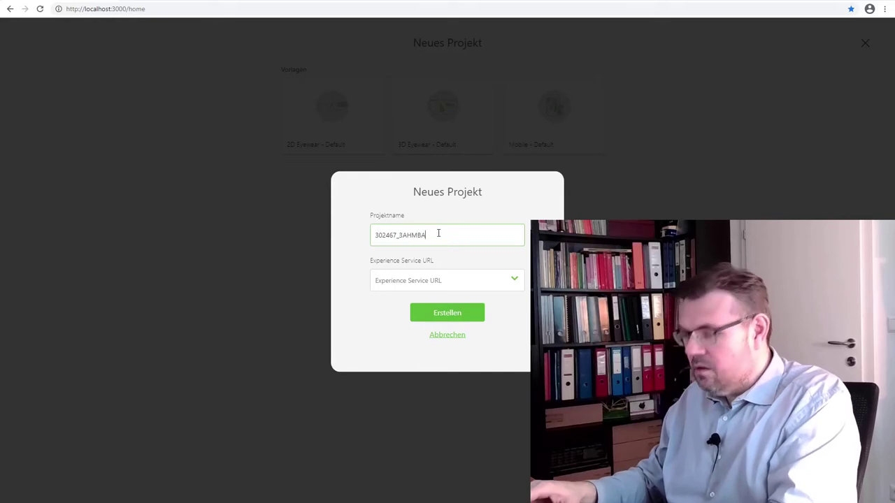
{"action": "type", "text": "_"}
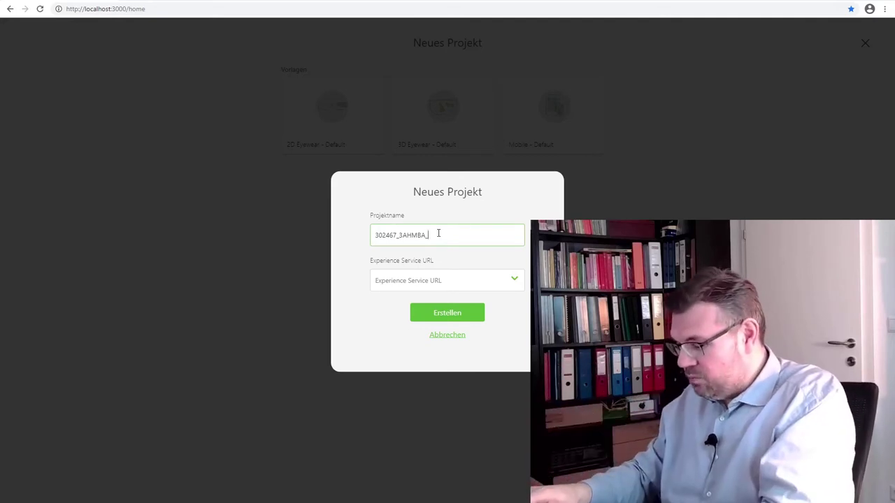
{"action": "type", "text": "Petersch"}
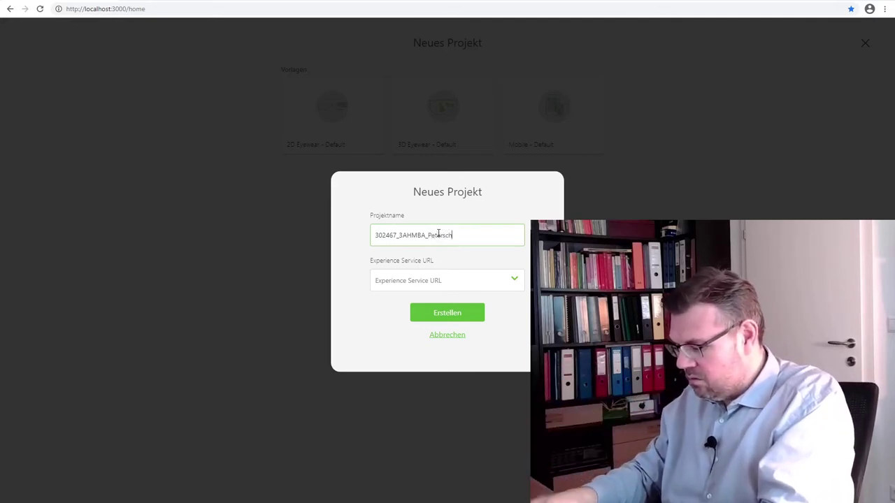
{"action": "type", "text": "ofk"}
{"action": "key", "text": "BackSpace"}
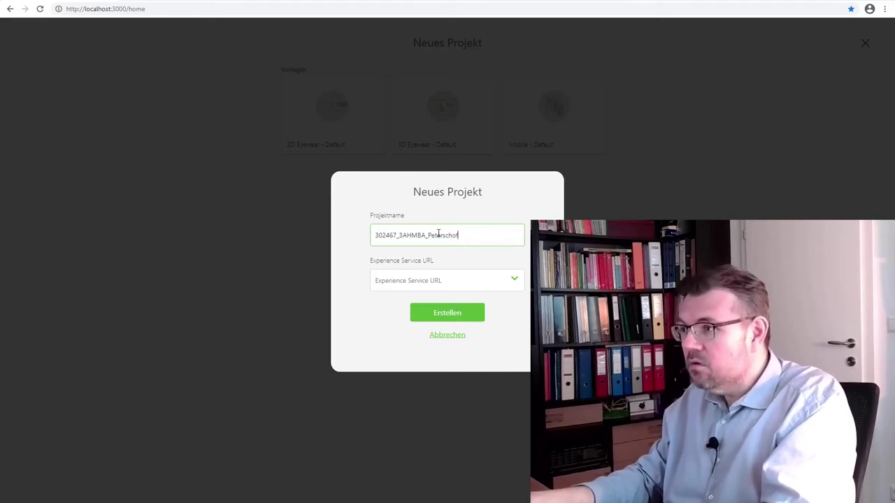
{"action": "type", "text": "sky_"}
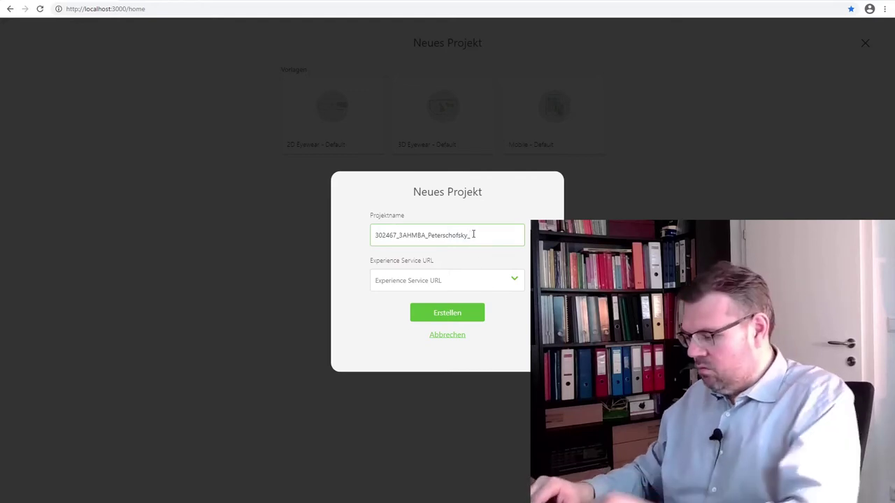
{"action": "type", "text": "Ers"}
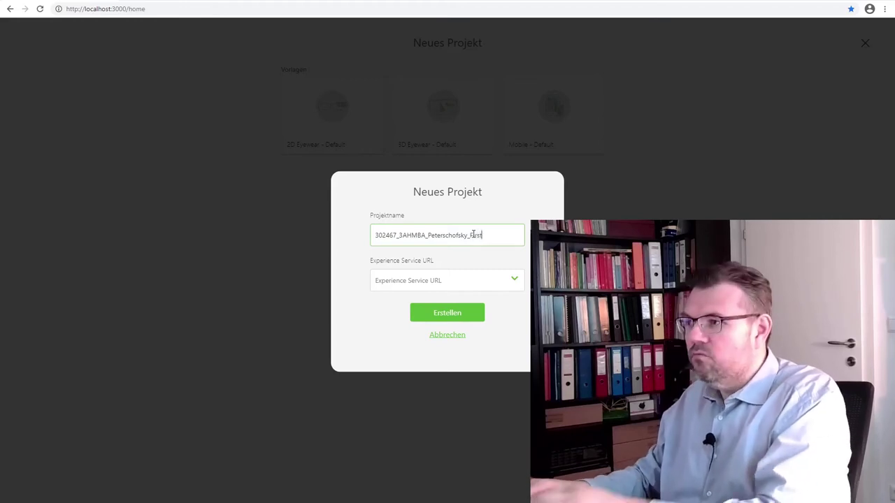
{"action": "type", "text": "t"}
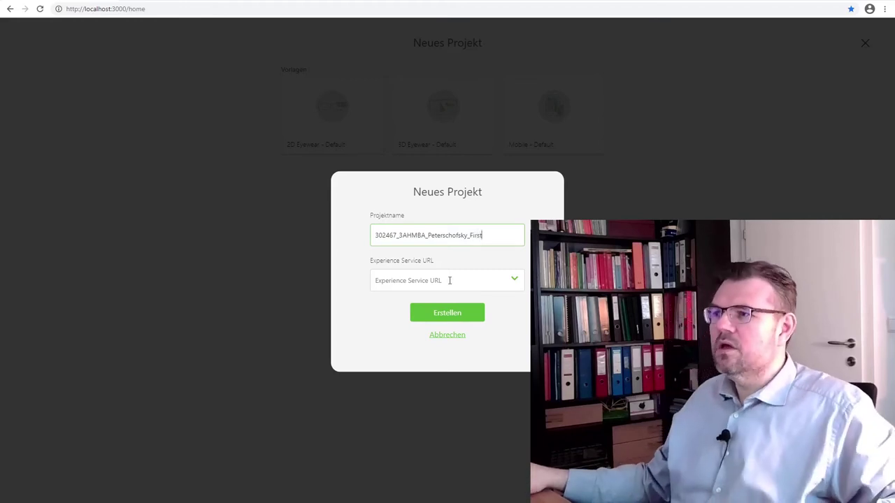
{"action": "left_click", "coordinate": [450, 281]}
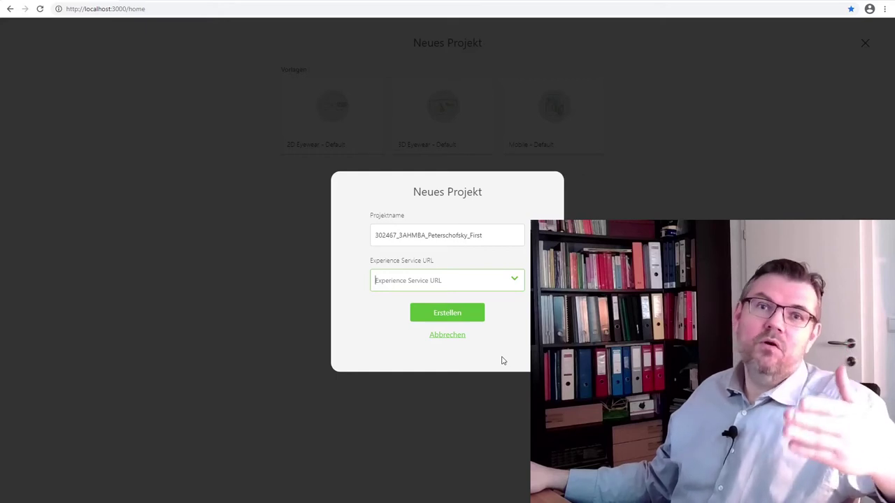
{"action": "type", "text": "h"}
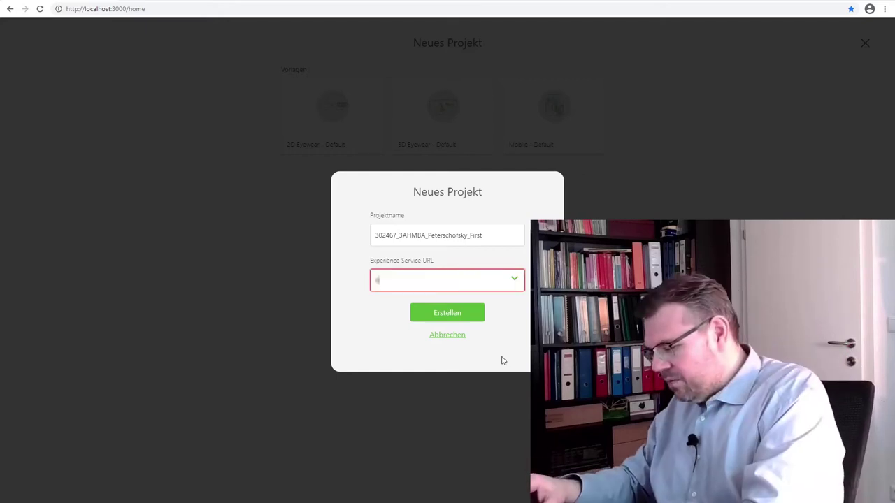
{"action": "type", "text": "ttp"}
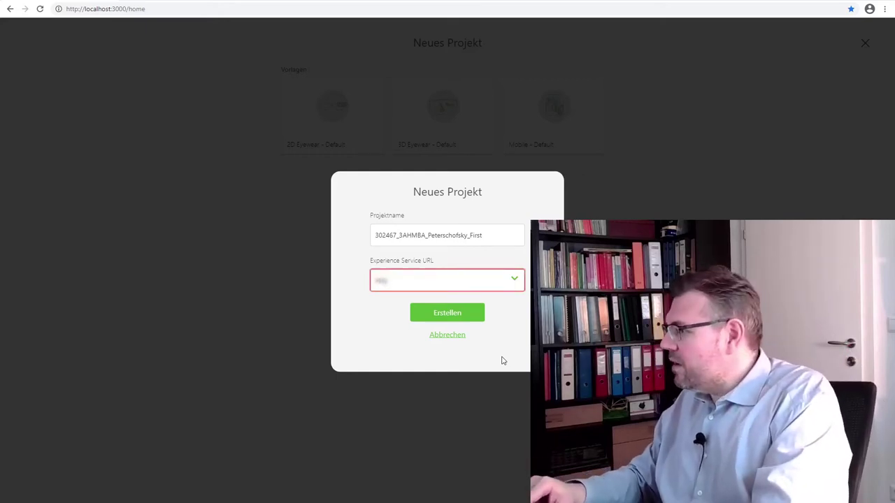
{"action": "type", "text": "://"}
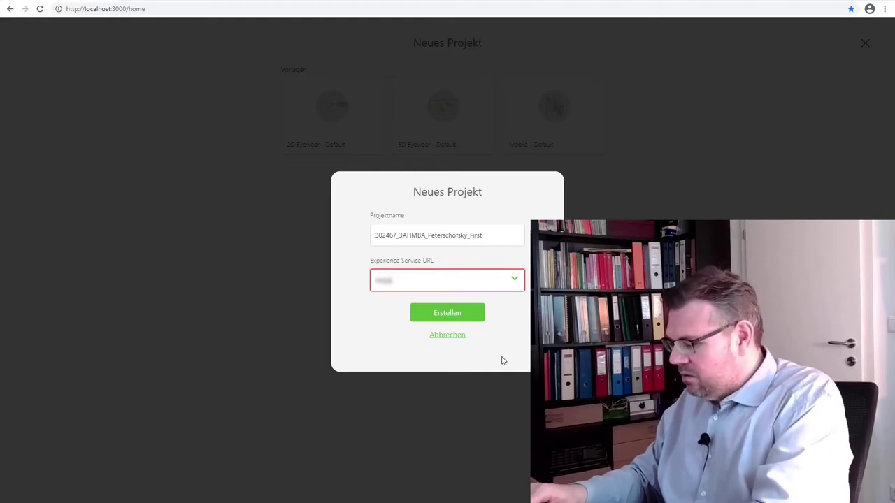
{"action": "type", "text": "localh"}
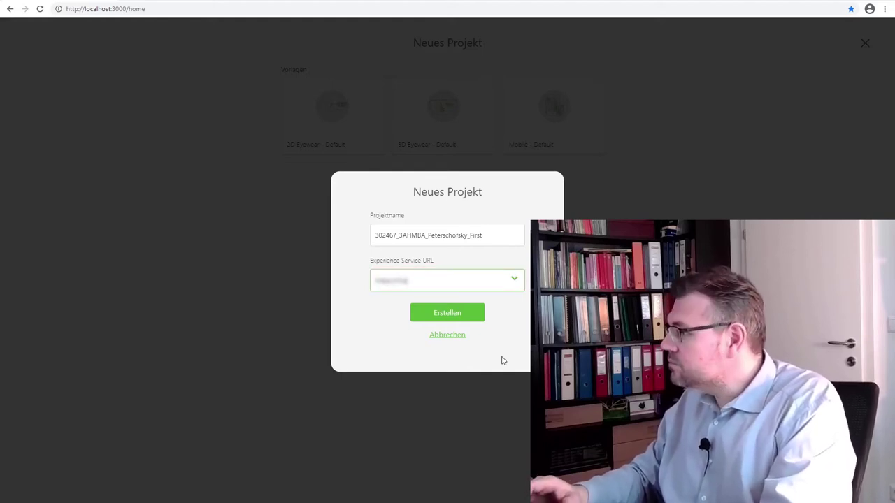
{"action": "type", "text": "ost"}
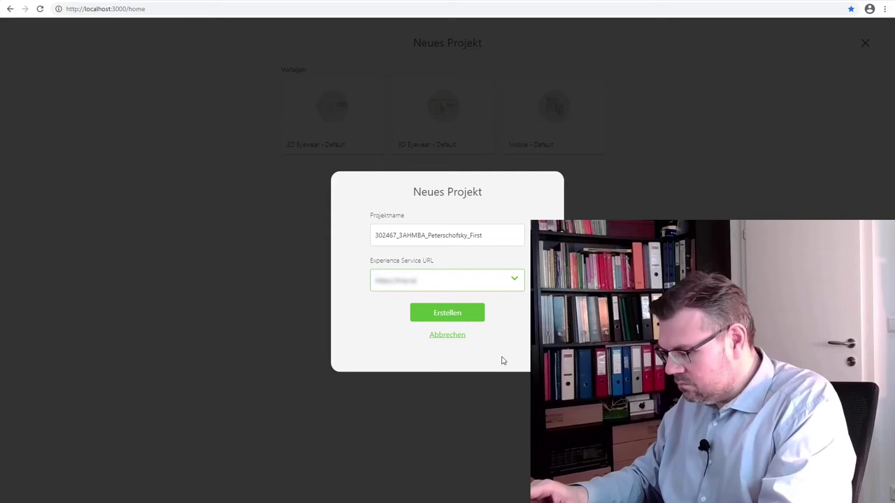
{"action": "type", "text": ":3000"}
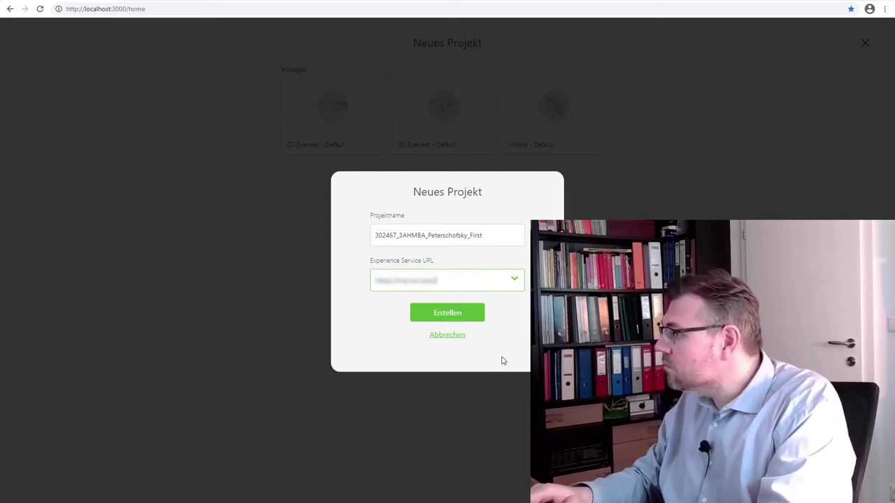
{"action": "type", "text": "/"}
{"action": "type", "text": "a"}
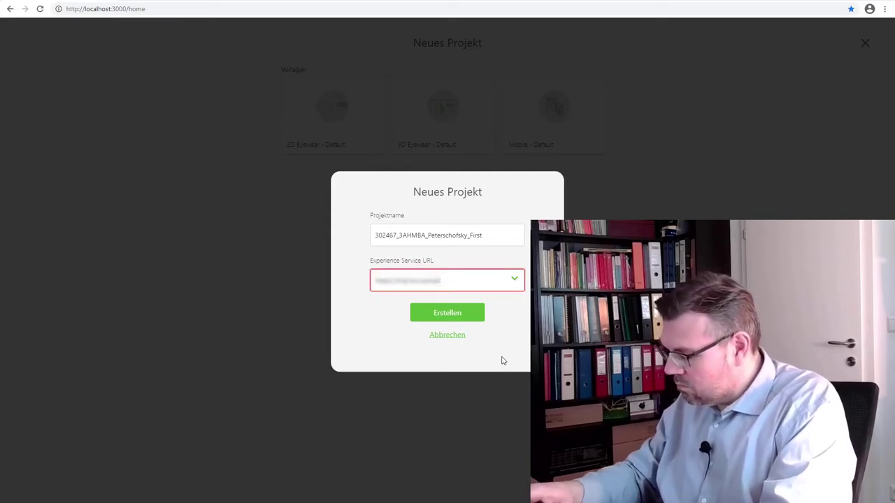
{"action": "type", "text": "8443"}
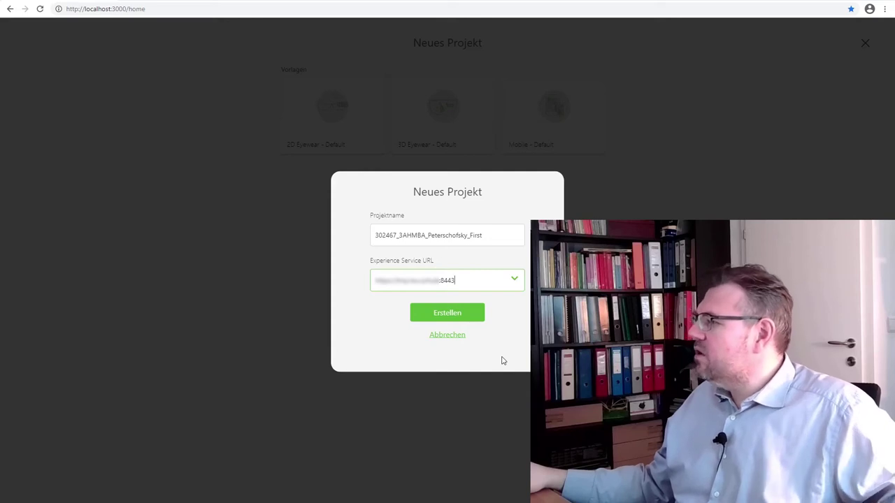
{"action": "left_click", "coordinate": [459, 313]}
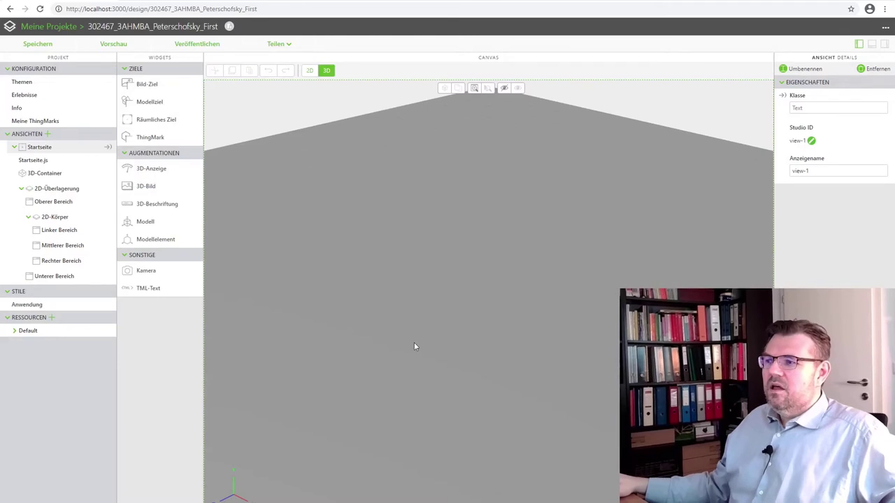
Orbit the empty Startseite 3D scene, then bring up the 4025-172 ThingMark image for reference.
{"action": "left_click_drag", "start_coordinate": [413, 337], "coordinate": [473, 355]}
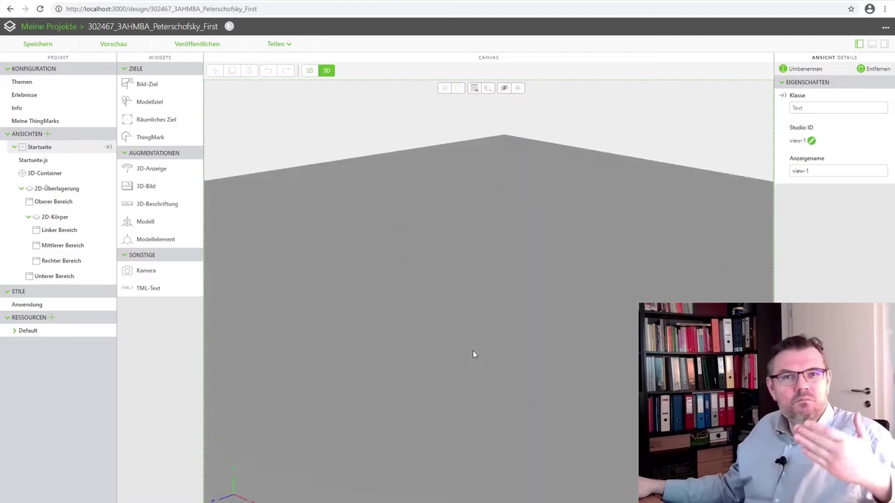
{"action": "left_click_drag", "start_coordinate": [466, 387], "coordinate": [449, 382]}
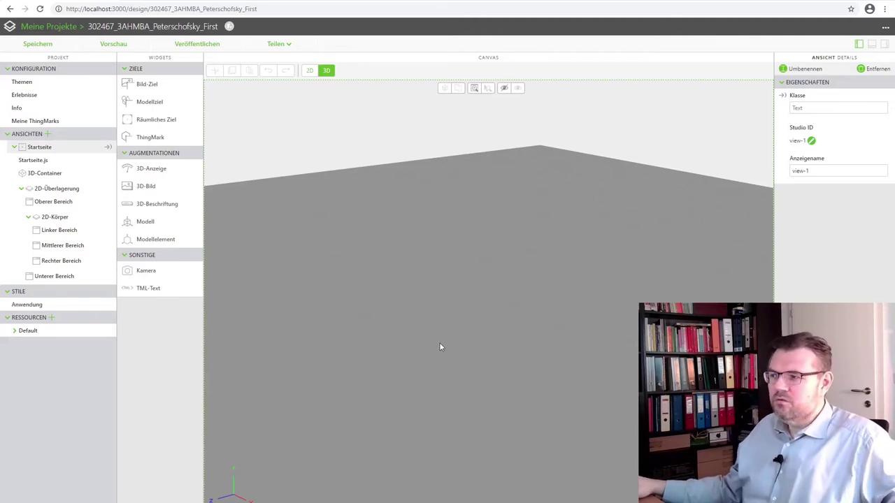
{"action": "mouse_move", "coordinate": [439, 345]}
{"action": "left_mouse_down"}
{"action": "mouse_move", "coordinate": [435, 330]}
{"action": "mouse_move", "coordinate": [446, 344]}
{"action": "left_mouse_up"}
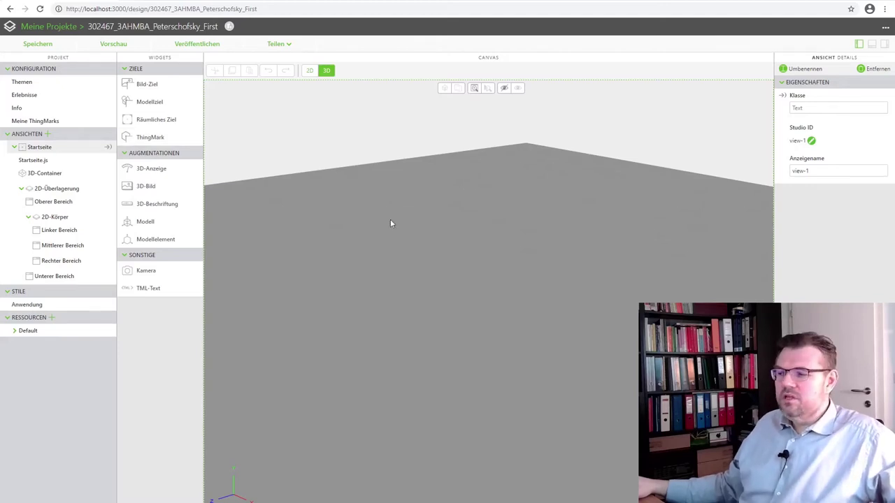
{"action": "key", "text": "alt+Tab"}
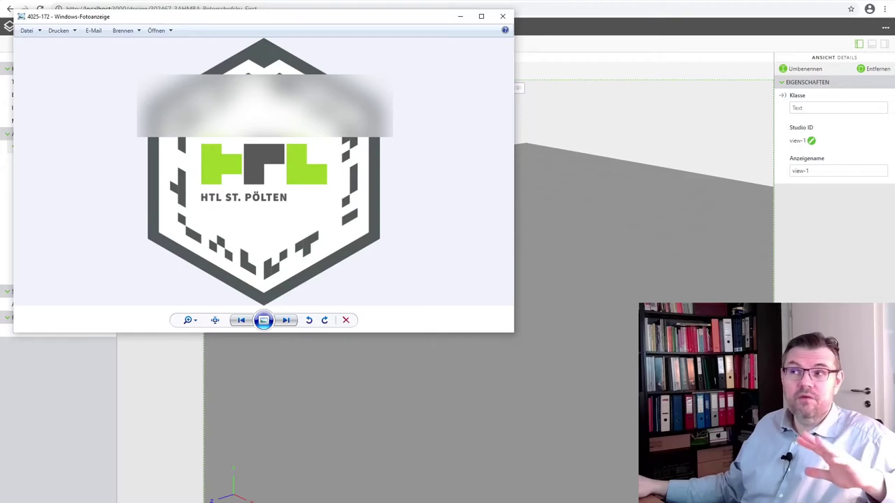
Minimise the 4025-172 ThingMark image window to return to the Vuforia Studio editor.
{"action": "left_click", "coordinate": [459, 19]}
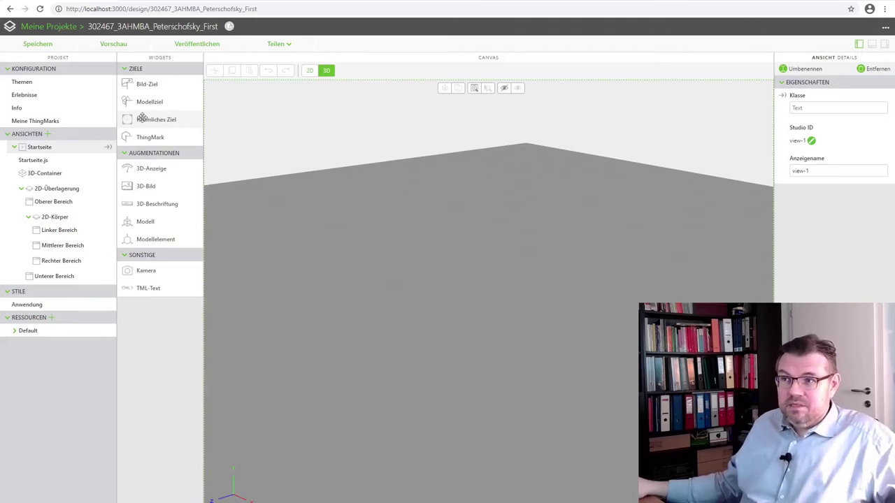
Place spatialTarget-1 at the centre of the ground plane and inspect it from several angles.
{"action": "left_click_drag", "start_coordinate": [143, 118], "coordinate": [406, 315]}
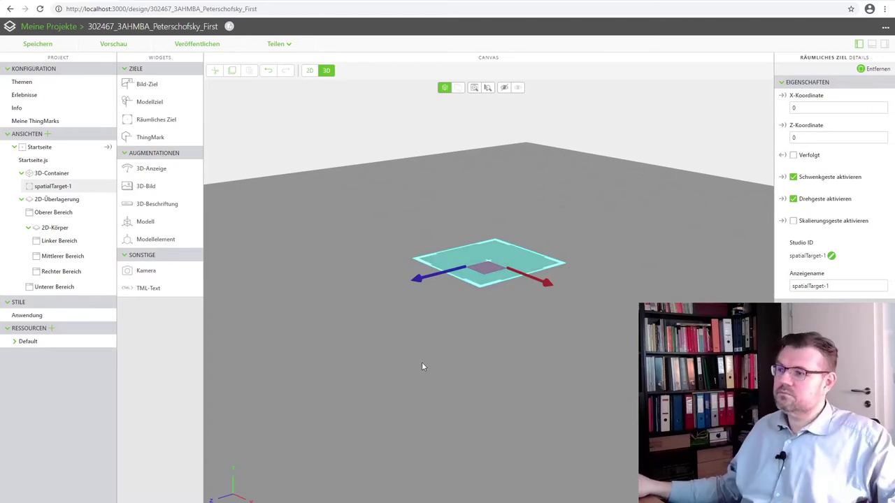
{"action": "left_click_drag", "start_coordinate": [424, 365], "coordinate": [487, 421]}
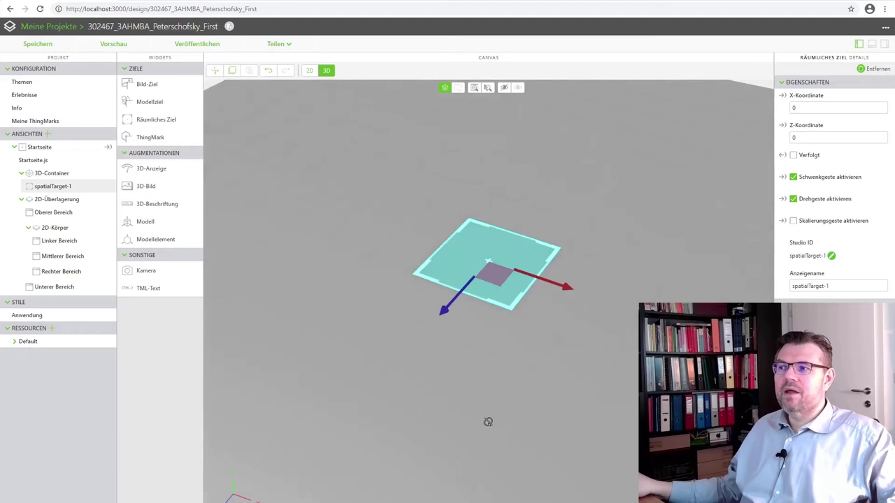
{"action": "left_click", "coordinate": [483, 284]}
{"action": "scroll", "coordinate": [470, 290], "scroll_direction": "down", "scroll_amount": 5}
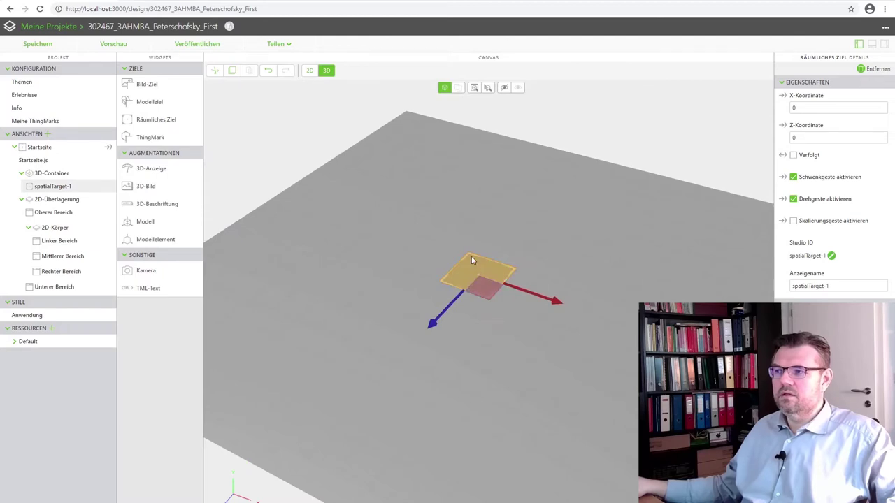
{"action": "scroll", "coordinate": [470, 273], "scroll_direction": "down", "scroll_amount": 3}
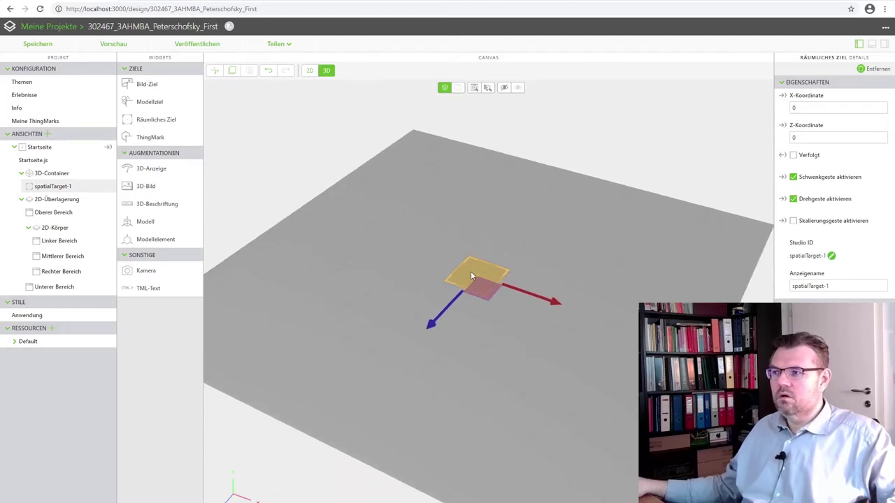
{"action": "scroll", "coordinate": [470, 273], "scroll_direction": "up", "scroll_amount": 4}
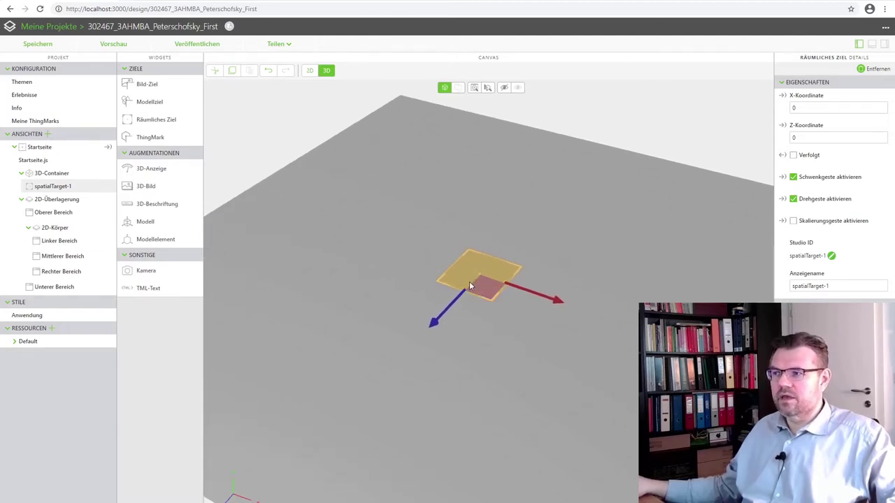
{"action": "right_click_drag", "start_coordinate": [469, 281], "coordinate": [411, 323]}
{"action": "mouse_move", "coordinate": [411, 322]}
{"action": "middle_mouse_down"}
{"action": "mouse_move", "coordinate": [475, 339]}
{"action": "mouse_move", "coordinate": [389, 303]}
{"action": "mouse_move", "coordinate": [351, 415]}
{"action": "mouse_move", "coordinate": [401, 323]}
{"action": "middle_mouse_up"}
{"action": "right_click_drag", "start_coordinate": [401, 323], "coordinate": [483, 362]}
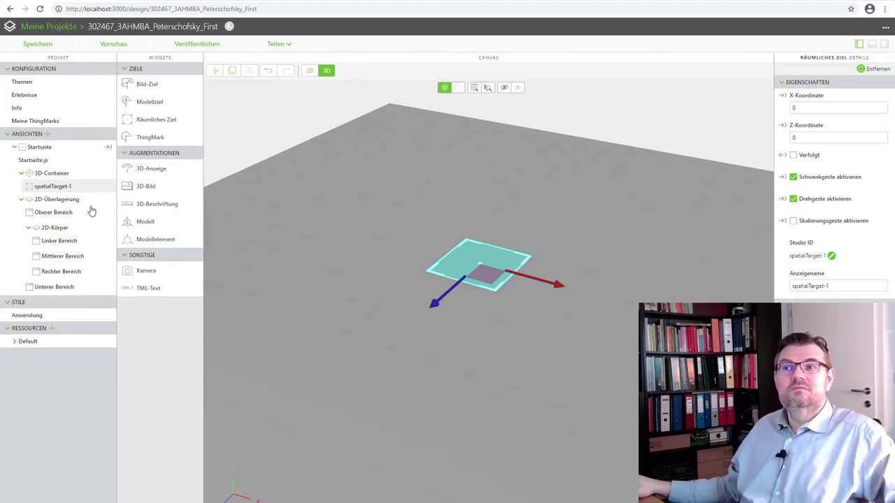
{"action": "left_click", "coordinate": [59, 192]}
{"action": "left_click", "coordinate": [45, 187]}
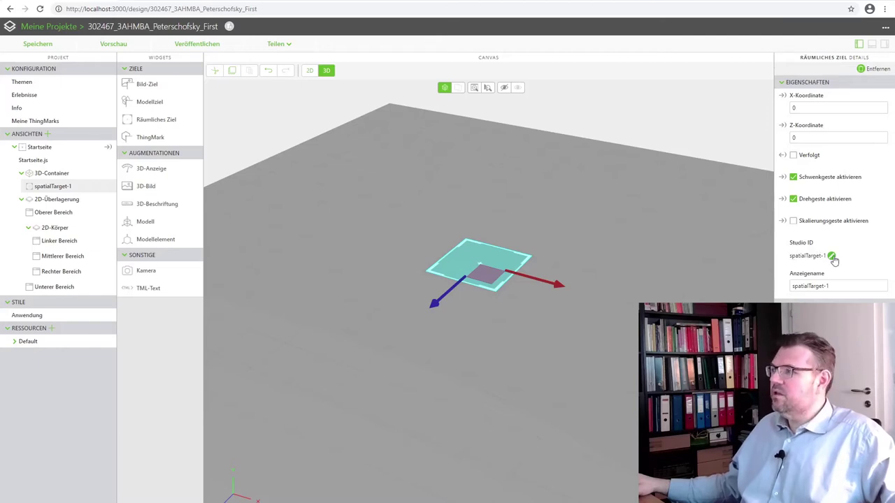
Change the spatial target's Studio ID from spatialTarget-1 to tFloor.
{"action": "left_click", "coordinate": [832, 257]}
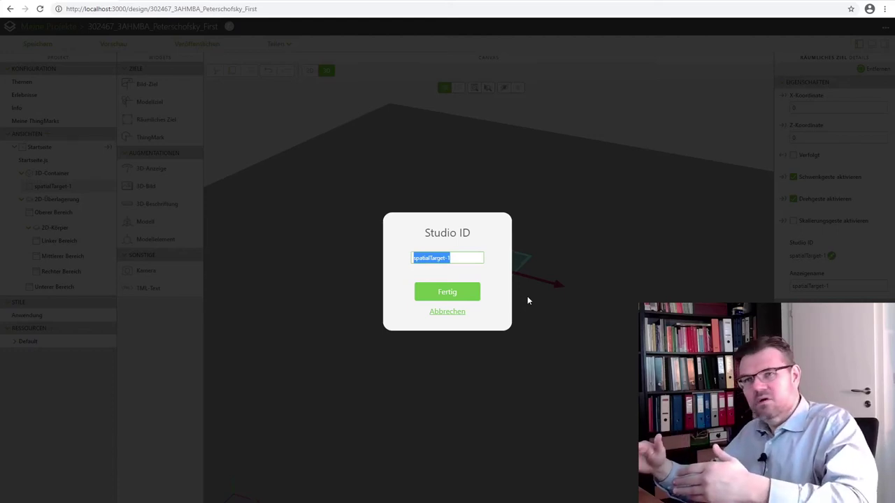
{"action": "type", "text": "tFlo"}
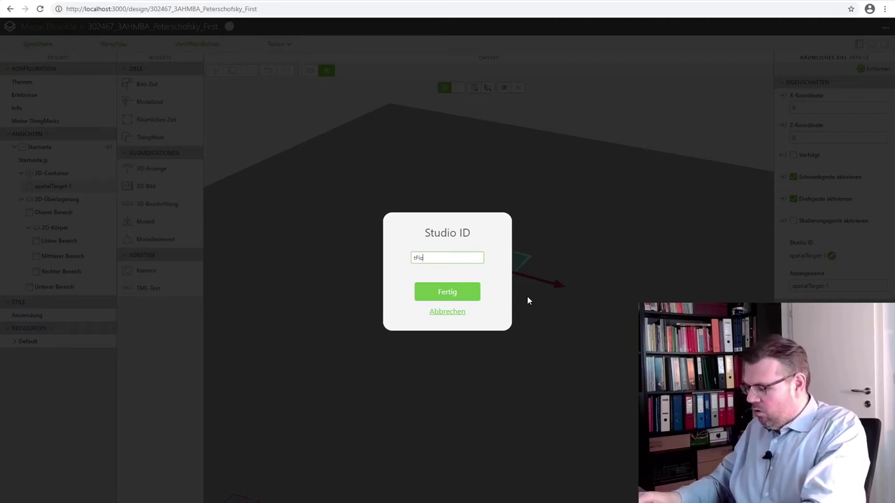
{"action": "type", "text": "or"}
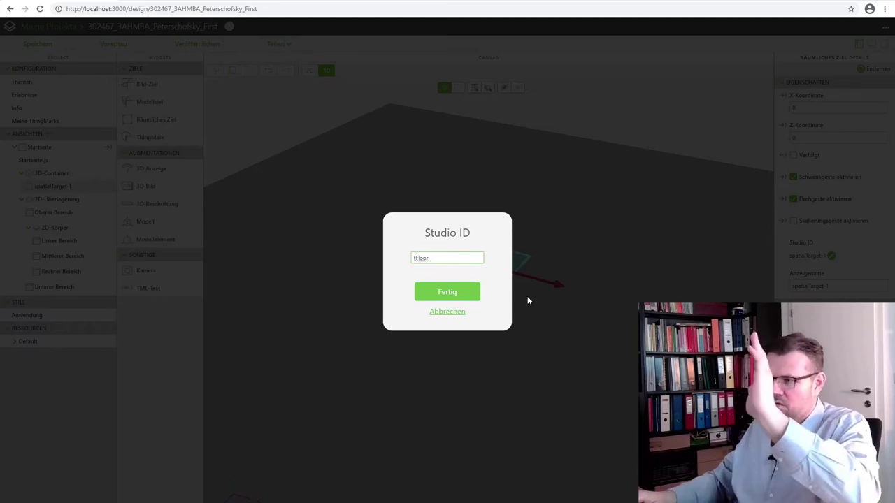
{"action": "key", "text": "Return"}
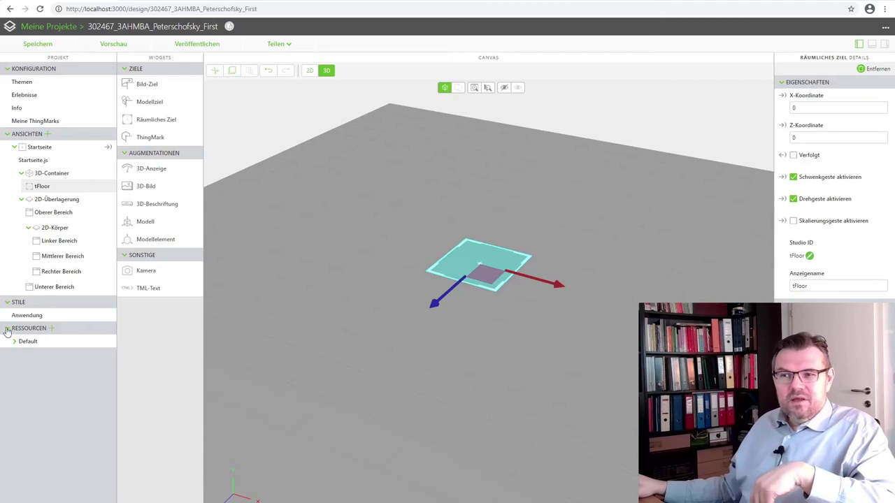
Add a new resource by picking Wuerfel from Dokumente > Schule > FI > AugmentedReality > Vuforia > SolidWorks.
{"action": "left_click", "coordinate": [52, 330]}
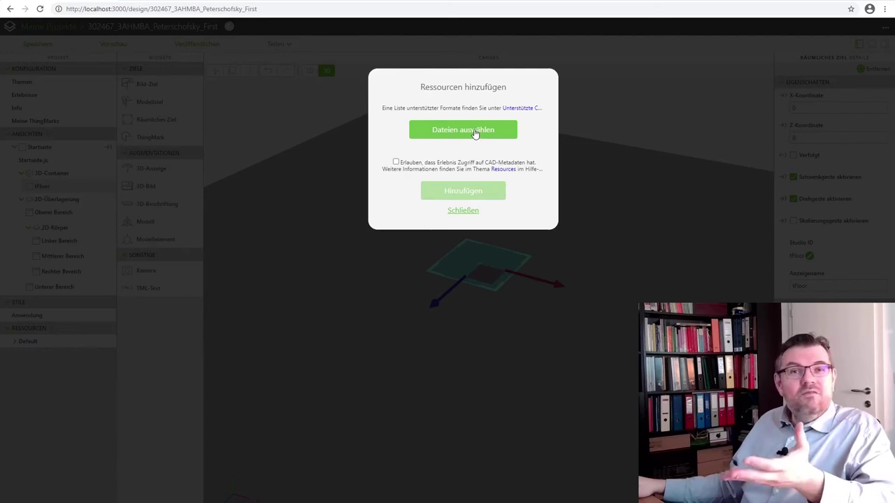
{"action": "left_click", "coordinate": [474, 131]}
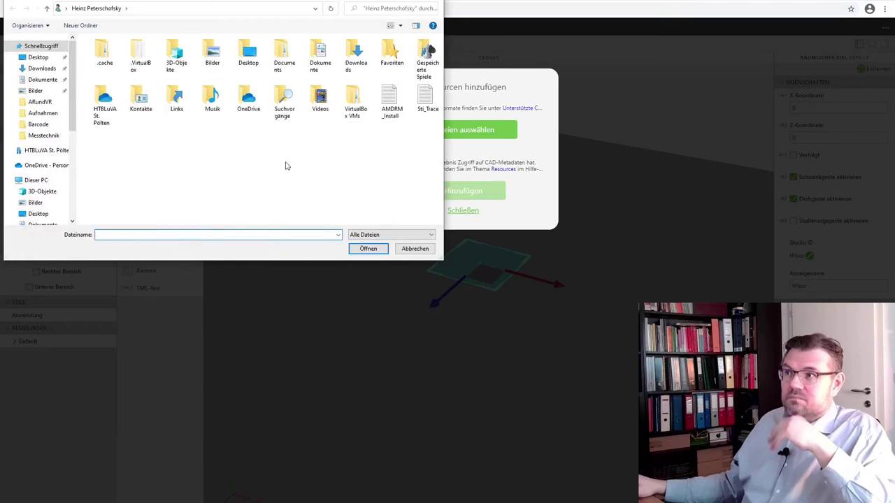
{"action": "double_click", "coordinate": [320, 55]}
{"action": "scroll", "coordinate": [159, 154], "scroll_direction": "down", "scroll_amount": 10}
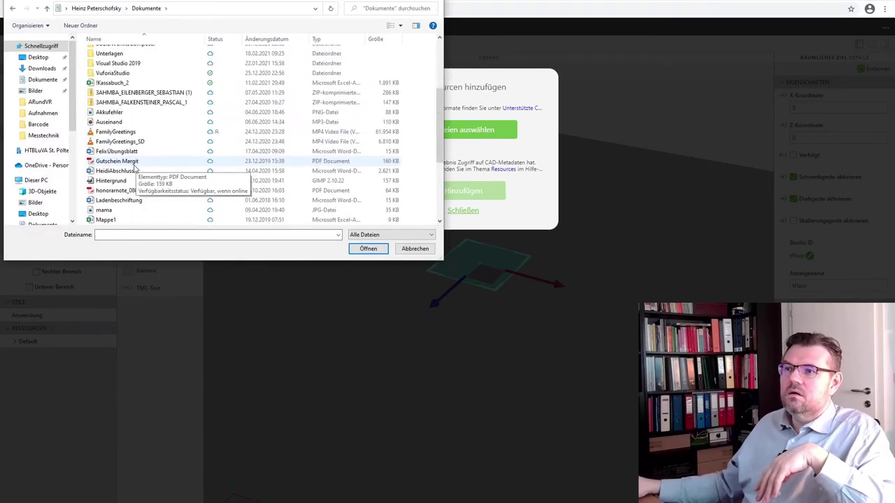
{"action": "double_click", "coordinate": [115, 190]}
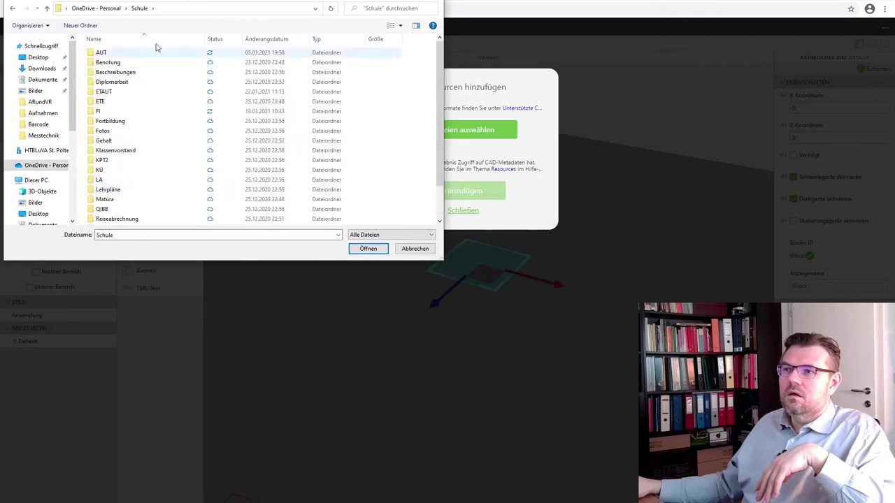
{"action": "double_click", "coordinate": [108, 113]}
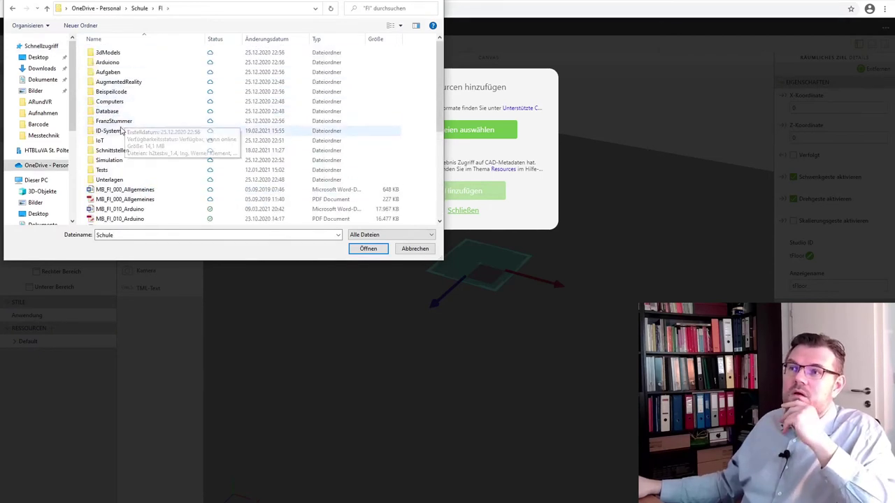
{"action": "double_click", "coordinate": [128, 82]}
{"action": "double_click", "coordinate": [106, 53]}
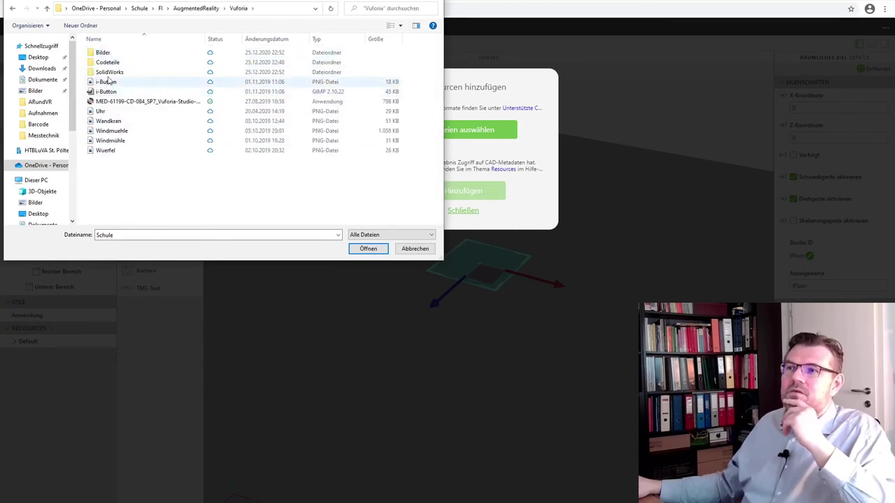
{"action": "double_click", "coordinate": [109, 81]}
{"action": "left_click", "coordinate": [106, 210]}
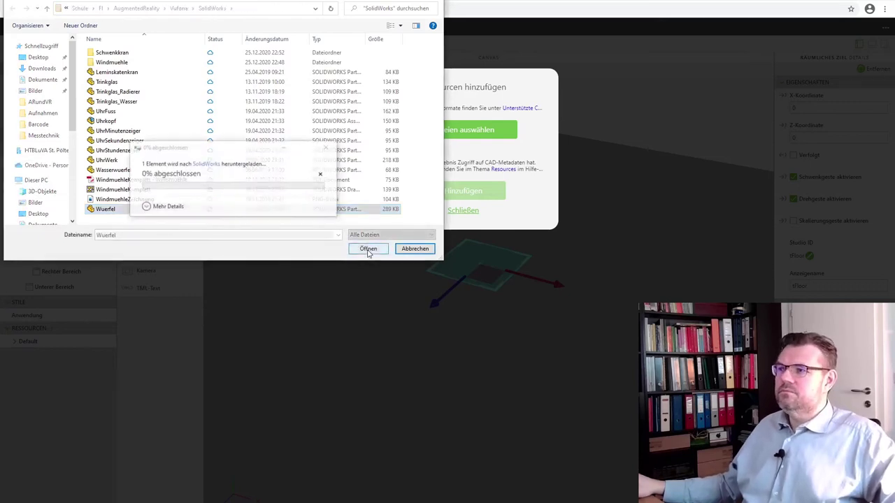
Confirm the Wuerfel file and upload it to the project resources as Wuerfel.pvz.
{"action": "left_click", "coordinate": [367, 250]}
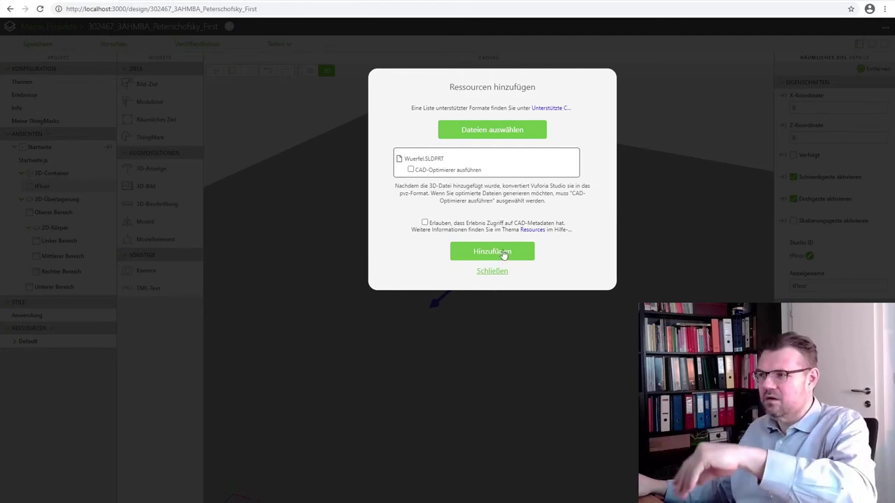
{"action": "left_click", "coordinate": [503, 253]}
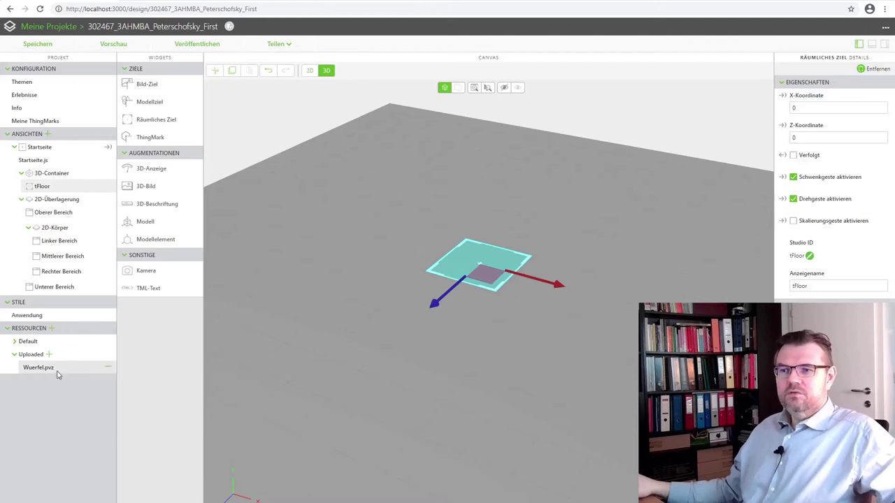
{"action": "left_click_drag", "start_coordinate": [45, 371], "coordinate": [1, 421]}
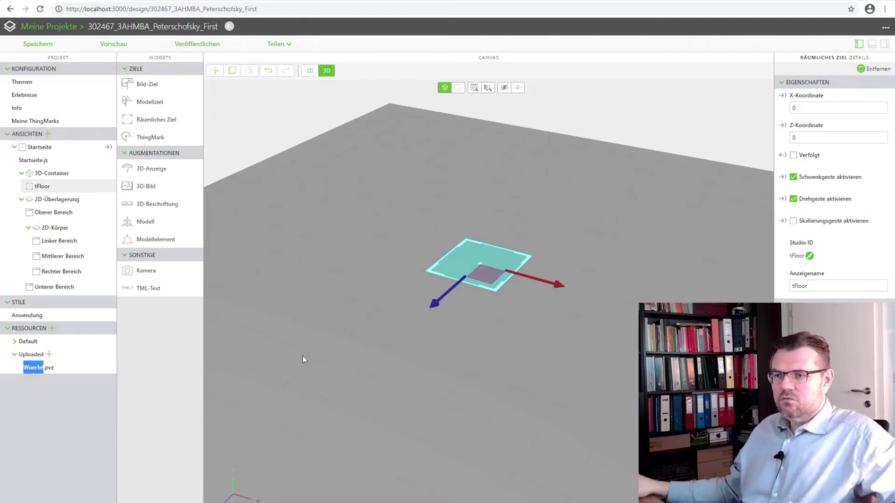
{"action": "left_click", "coordinate": [2, 464]}
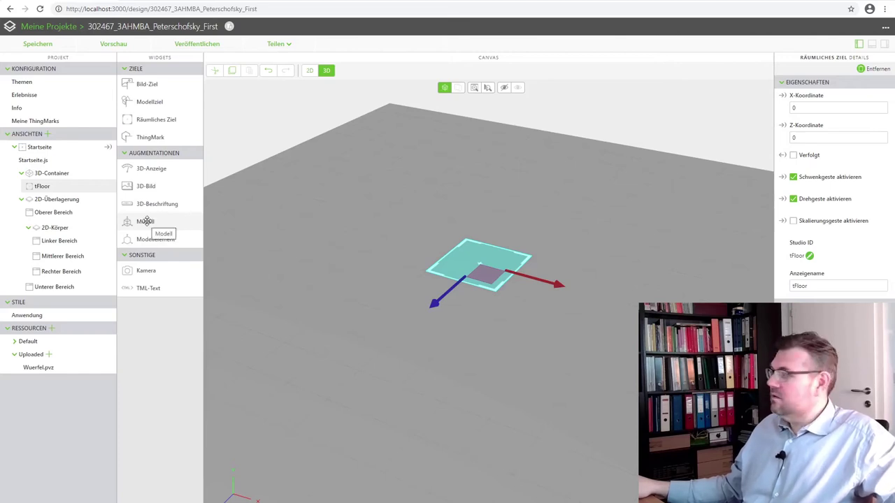
Add a Modell widget, model-1, to the 3D container and view the cube from the side.
{"action": "left_click_drag", "start_coordinate": [146, 221], "coordinate": [479, 227]}
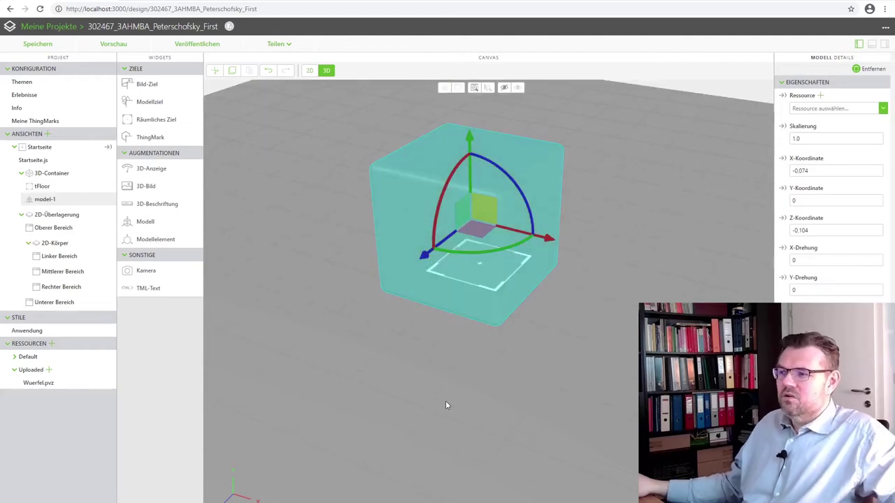
{"action": "left_click_drag", "start_coordinate": [394, 405], "coordinate": [433, 404]}
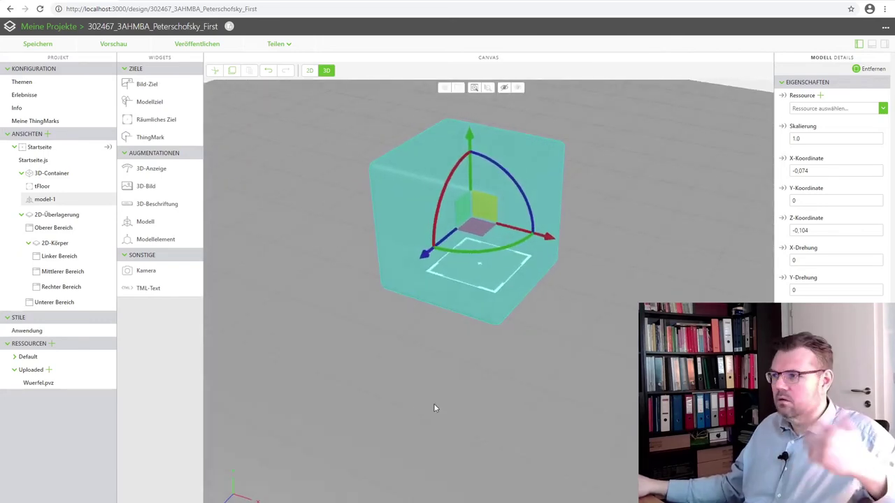
Set model-1's X and Z coordinates to 0, then reselect it via tFloor in the tree.
{"action": "left_click", "coordinate": [816, 171]}
{"action": "type", "text": "0"}
{"action": "left_click", "coordinate": [819, 230]}
{"action": "type", "text": "0"}
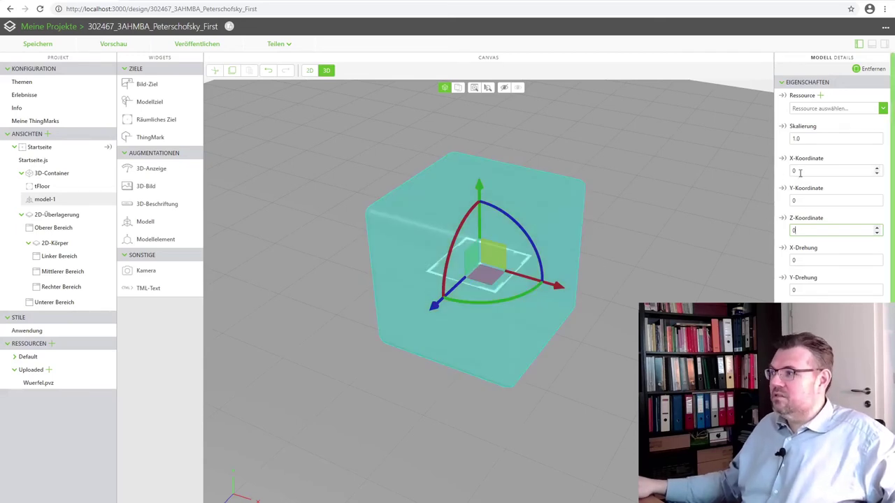
{"action": "left_click", "coordinate": [41, 187]}
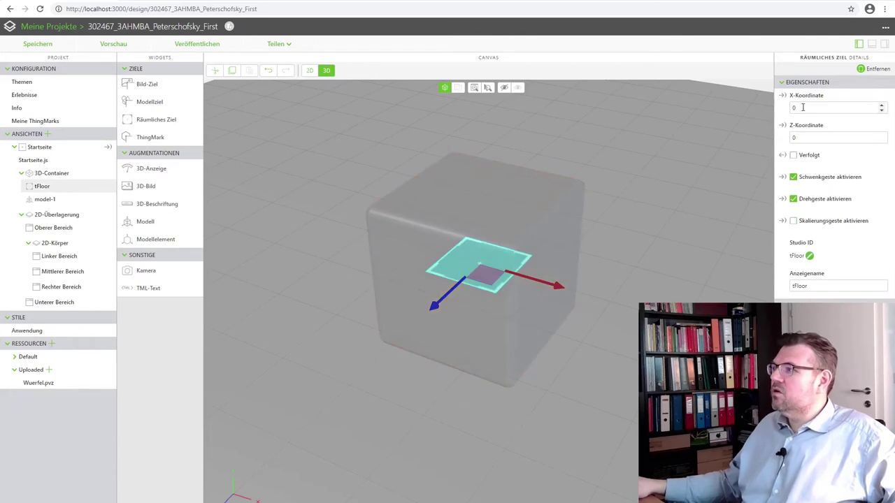
{"action": "left_click", "coordinate": [44, 201]}
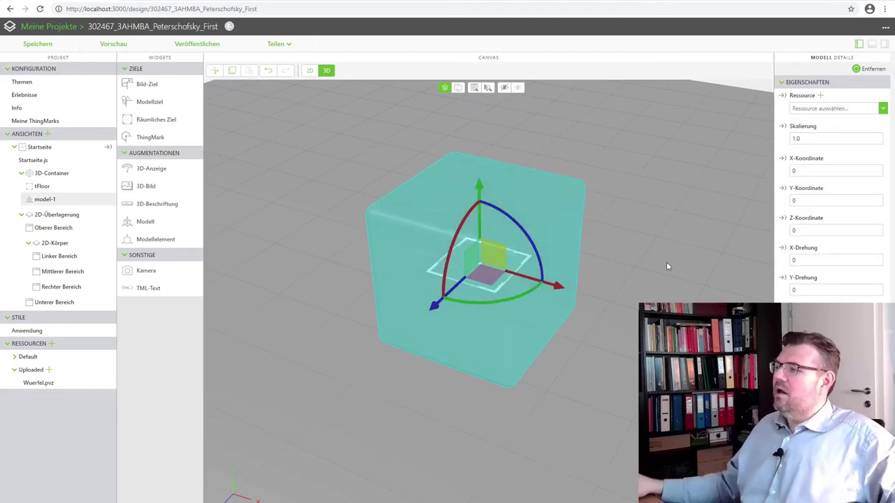
Assign Uploaded/Wuerfel.pvz as model-1's resource and reselect the red die on tFloor.
{"action": "left_click", "coordinate": [882, 109]}
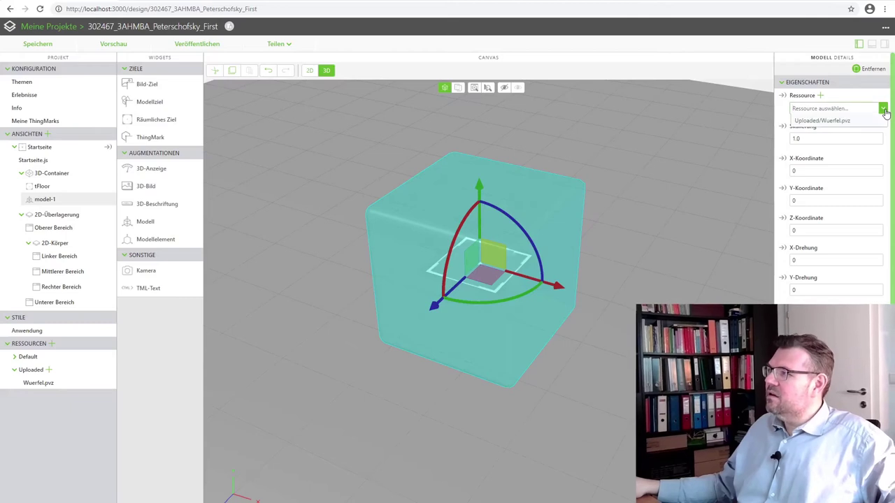
{"action": "left_click", "coordinate": [825, 122]}
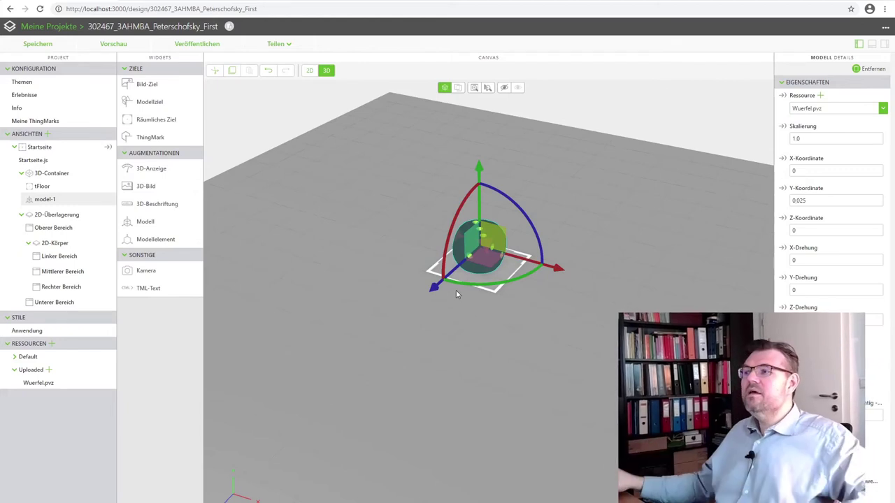
{"action": "left_click_drag", "start_coordinate": [379, 347], "coordinate": [427, 356]}
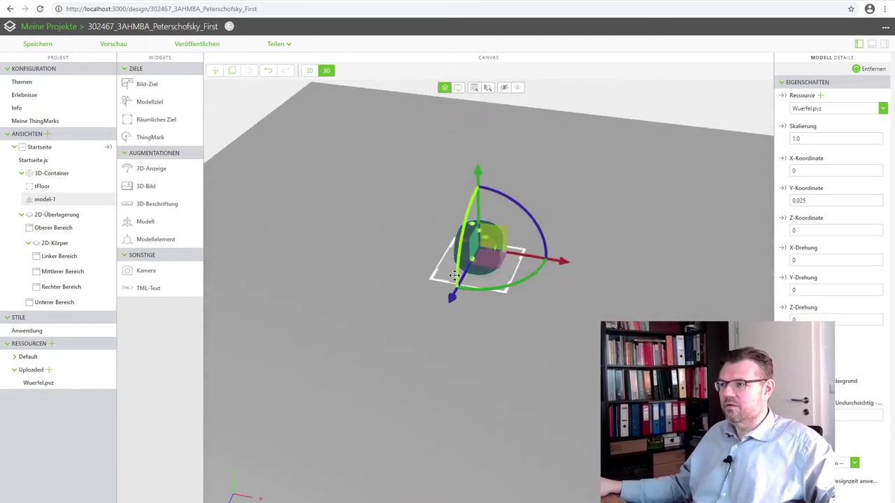
{"action": "left_click_drag", "start_coordinate": [454, 283], "coordinate": [483, 305]}
{"action": "left_click", "coordinate": [483, 314]}
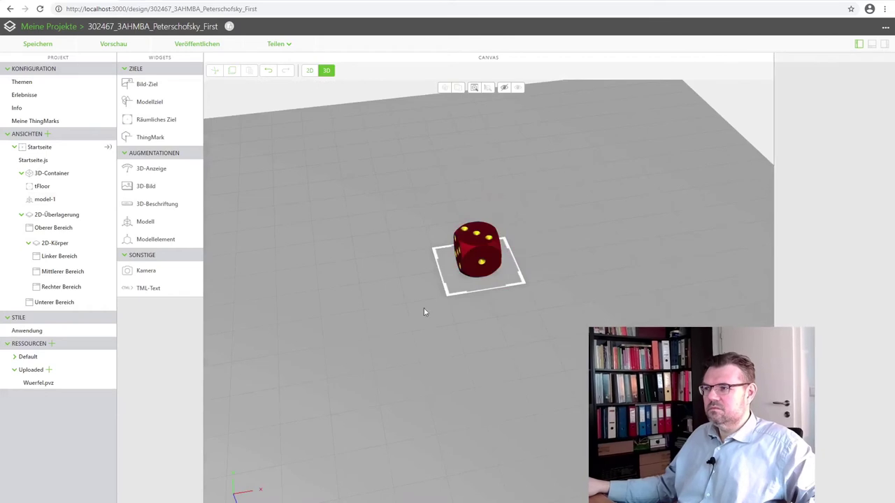
{"action": "left_click", "coordinate": [478, 257]}
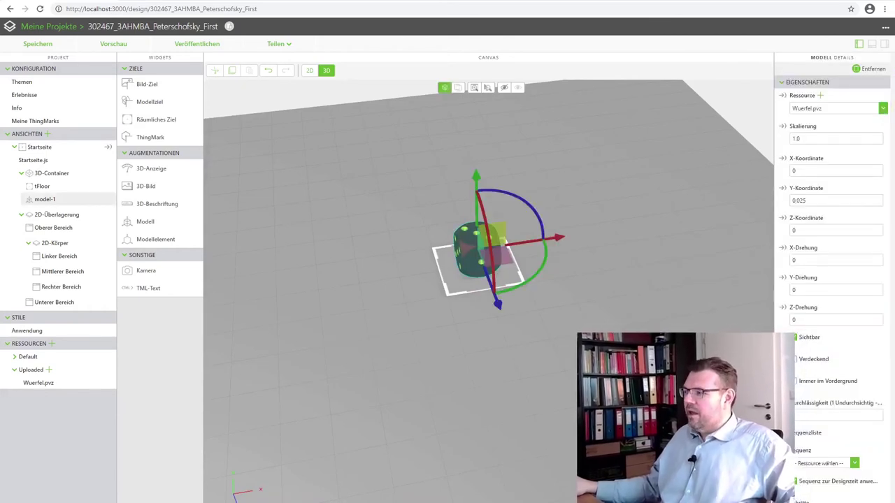
{"action": "scroll", "coordinate": [833, 455], "scroll_direction": "down", "scroll_amount": 4}
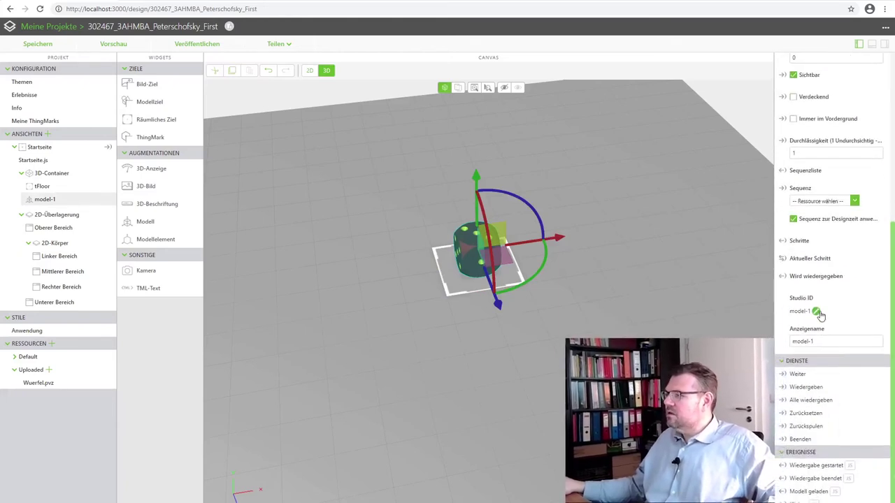
Change the model's Studio ID from model-1 to mDice and confirm with Fertig.
{"action": "left_click", "coordinate": [816, 312]}
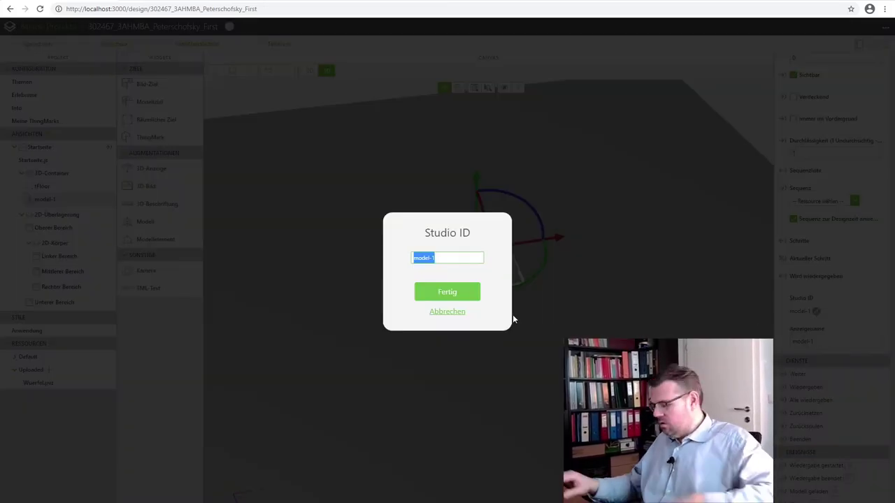
{"action": "type", "text": "mDice"}
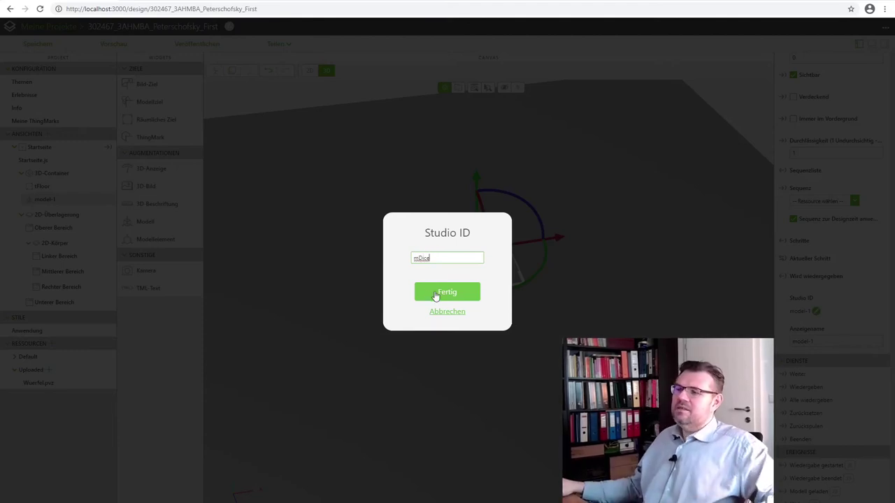
{"action": "left_click_drag", "start_coordinate": [418, 258], "coordinate": [413, 258]}
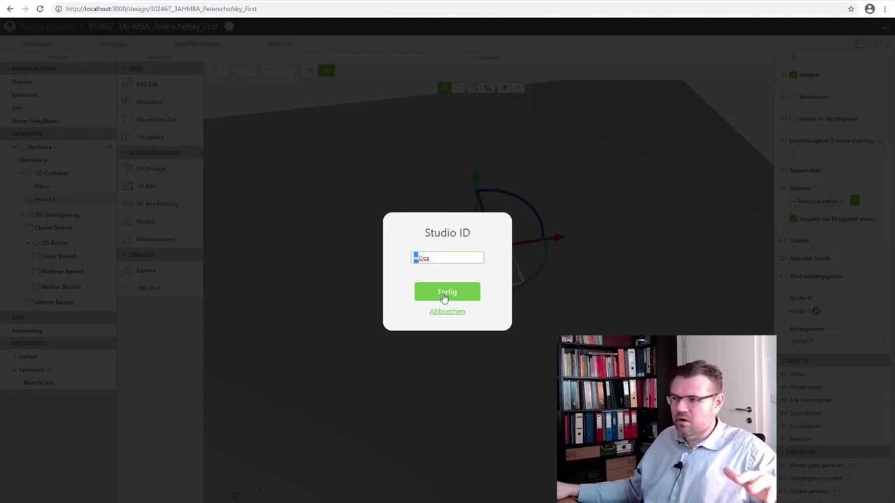
{"action": "left_click", "coordinate": [440, 294]}
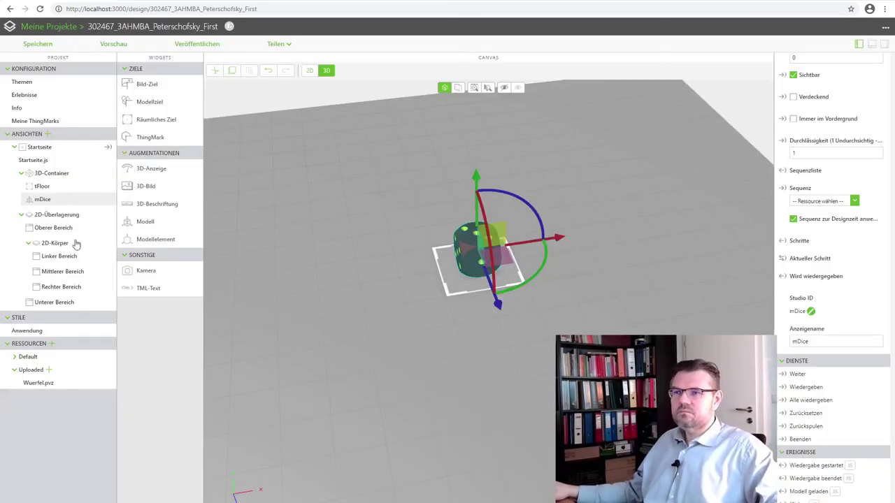
Enter 45° for X-Drehung, Y-Drehung and Z-Drehung in Model Details.
{"action": "left_click_drag", "start_coordinate": [524, 348], "coordinate": [435, 353]}
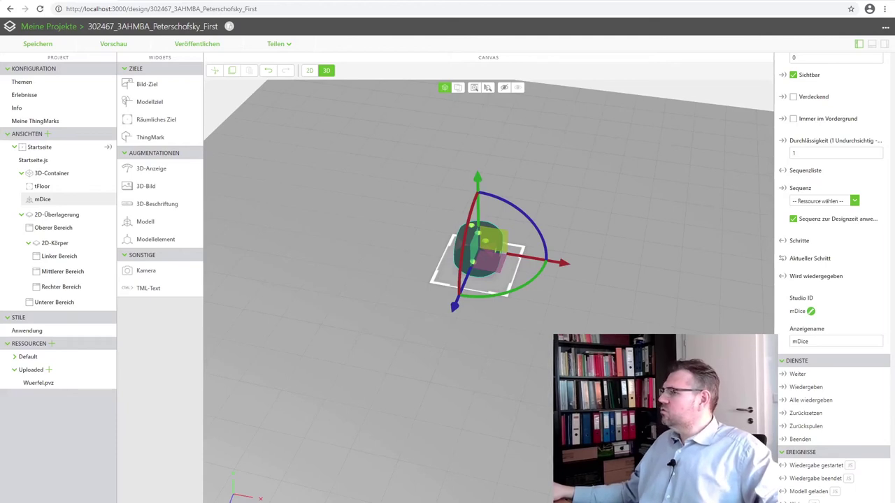
{"action": "scroll", "coordinate": [797, 243], "scroll_direction": "up", "scroll_amount": 1}
{"action": "scroll", "coordinate": [800, 243], "scroll_direction": "up", "scroll_amount": 4}
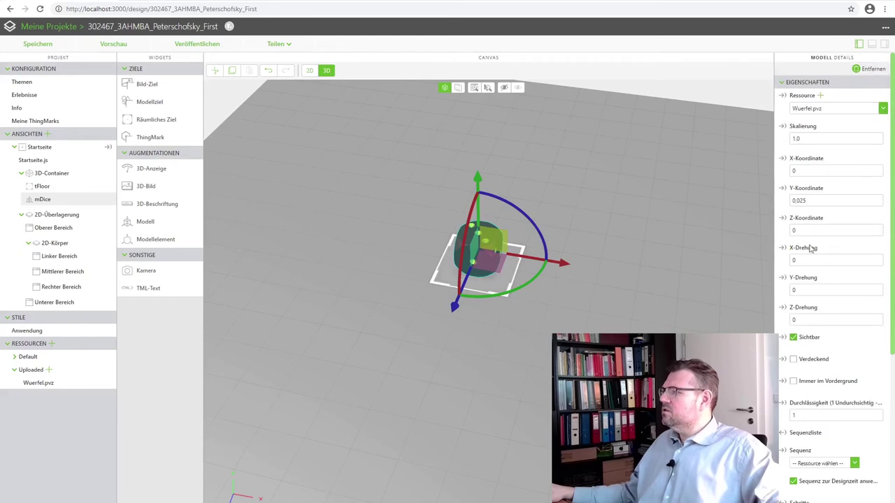
{"action": "double_click", "coordinate": [811, 261]}
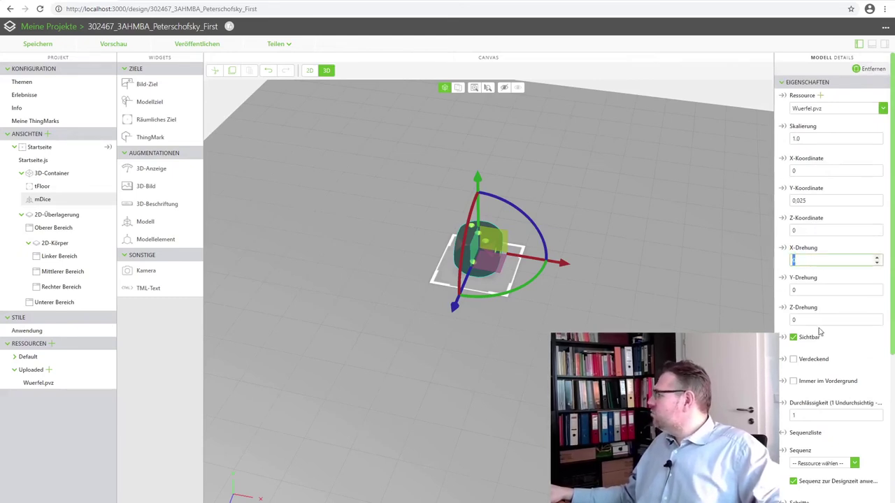
{"action": "type", "text": "45"}
{"action": "key", "text": "Return"}
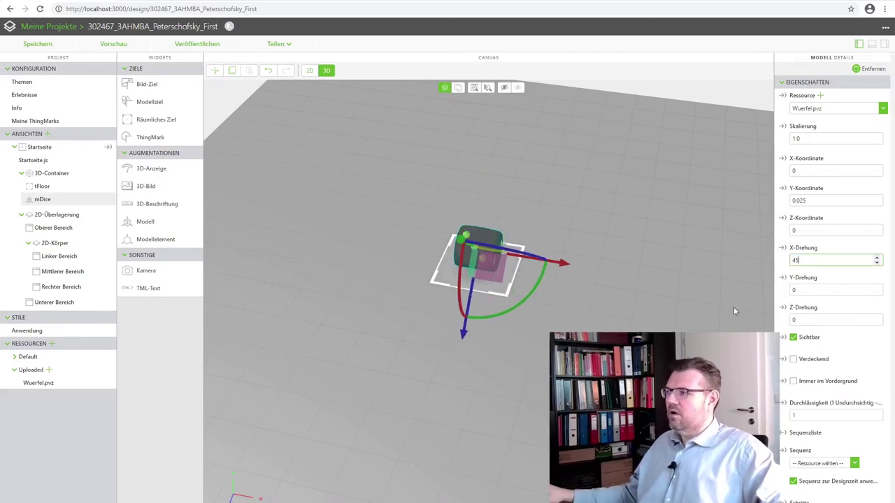
{"action": "key", "text": "Tab"}
{"action": "type", "text": "45"}
{"action": "key", "text": "Return"}
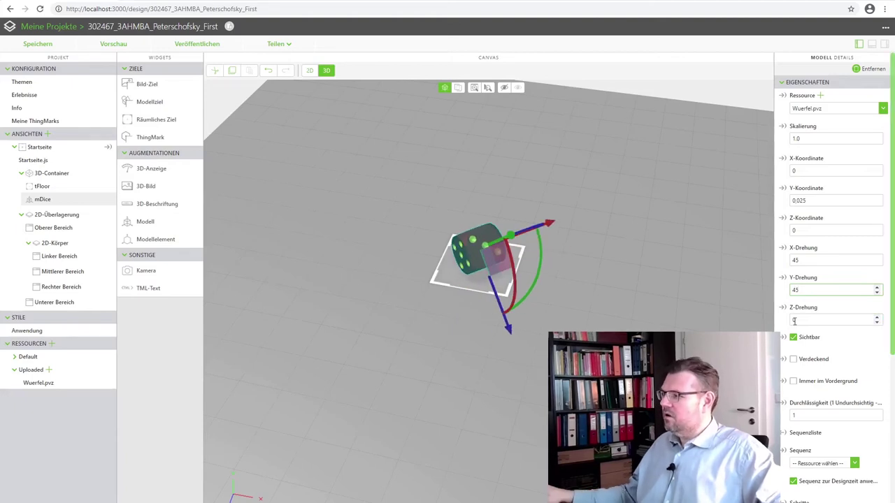
{"action": "key", "text": "Tab"}
{"action": "type", "text": "45"}
{"action": "key", "text": "Return"}
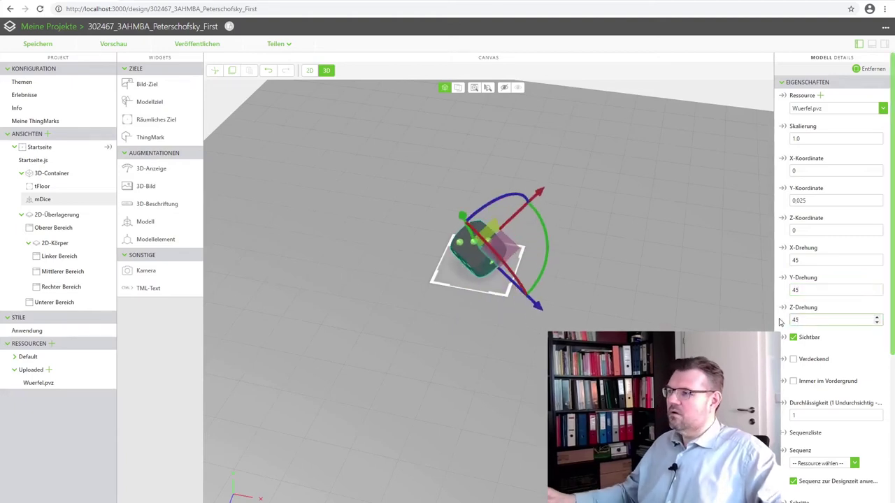
Correct the Z-Drehung to 90° and view the tilted die from the side.
{"action": "left_click_drag", "start_coordinate": [418, 354], "coordinate": [592, 289]}
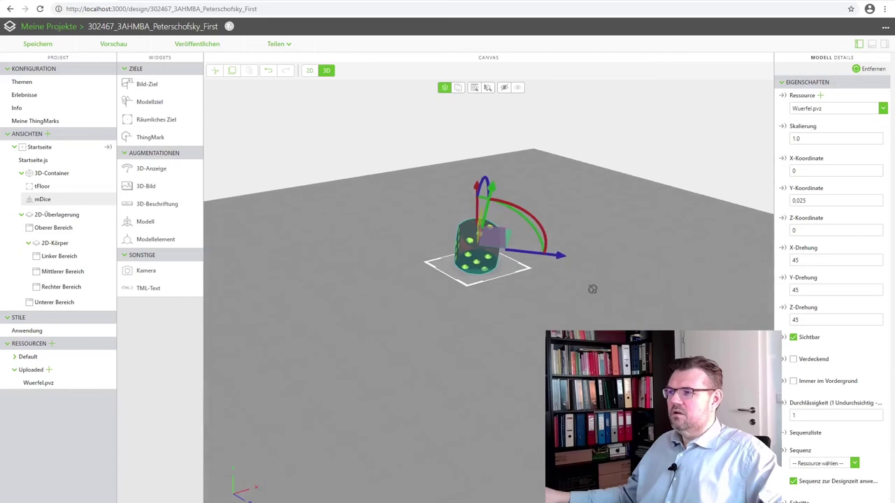
{"action": "double_click", "coordinate": [811, 320]}
{"action": "type", "text": "90"}
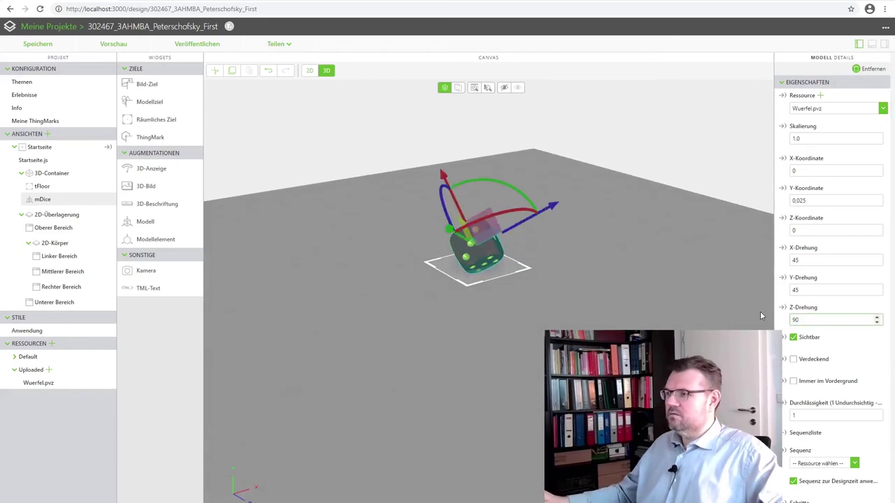
{"action": "left_click_drag", "start_coordinate": [493, 333], "coordinate": [287, 294]}
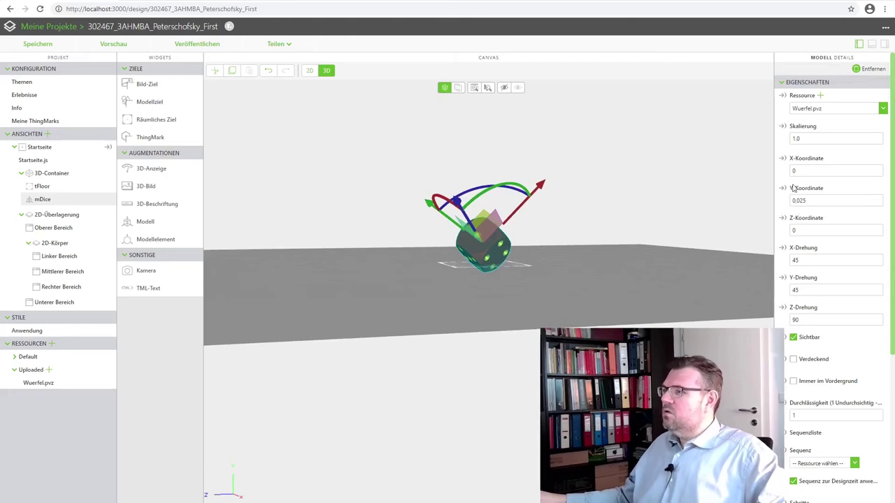
Edit mDice's Y-Koordinate from 0,025 to 0,035 so the tilted die clears tFloor.
{"action": "left_click", "coordinate": [813, 200]}
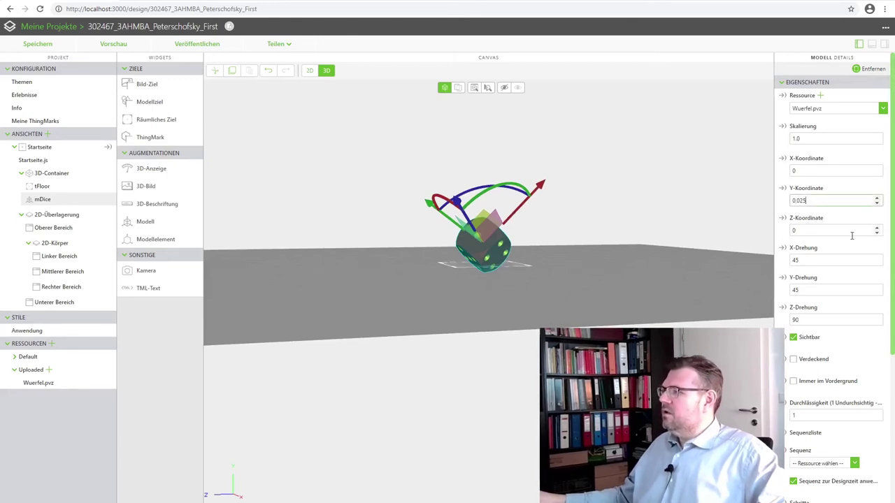
{"action": "key", "text": "BackSpace"}
{"action": "key", "text": "BackSpace"}
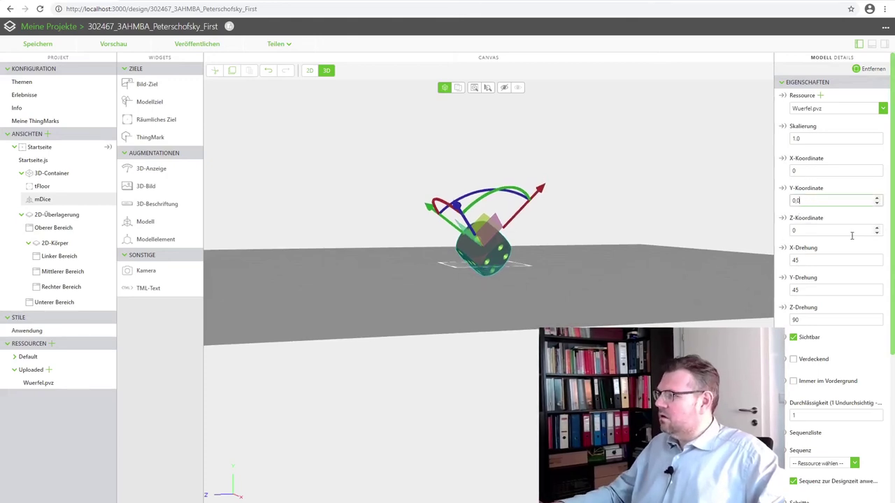
{"action": "type", "text": "3"}
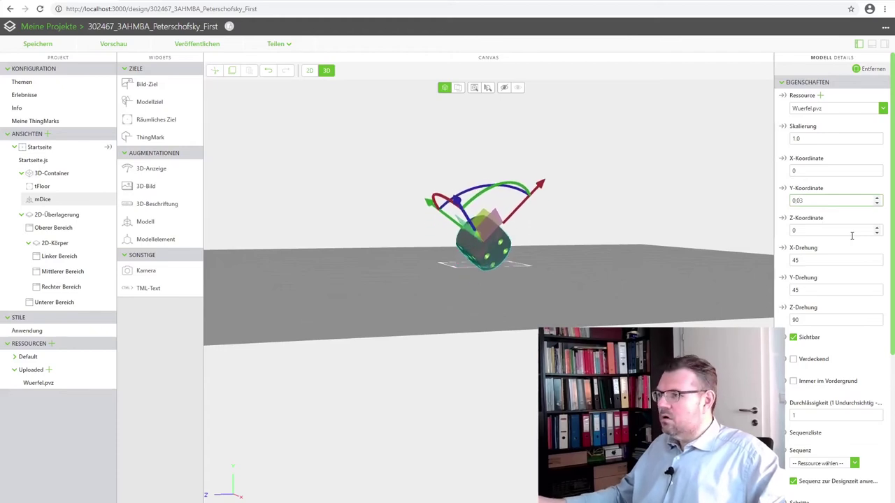
{"action": "scroll", "coordinate": [832, 210], "scroll_direction": "down", "scroll_amount": 1}
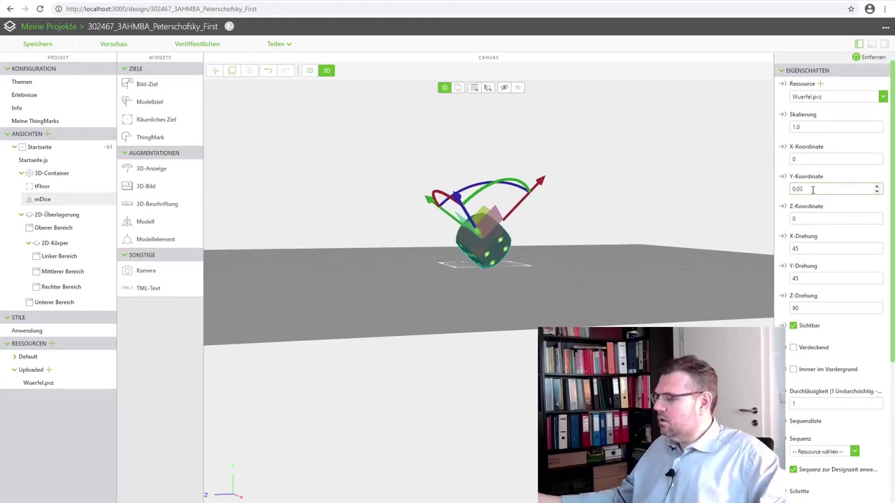
{"action": "type", "text": "22"}
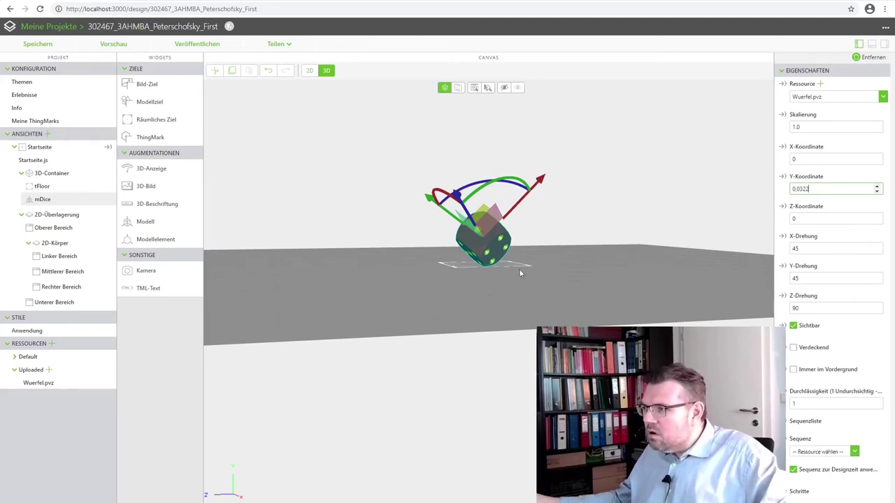
{"action": "scroll", "coordinate": [491, 269], "scroll_direction": "up", "scroll_amount": 2}
{"action": "mouse_move", "coordinate": [492, 261]}
{"action": "left_mouse_down"}
{"action": "mouse_move", "coordinate": [483, 271]}
{"action": "mouse_move", "coordinate": [459, 269]}
{"action": "mouse_move", "coordinate": [468, 300]}
{"action": "left_mouse_up"}
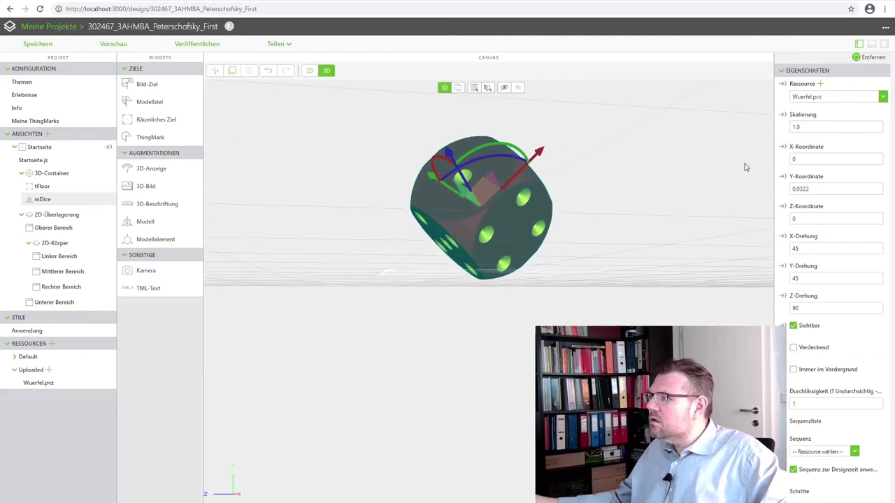
{"action": "type", "text": "3"}
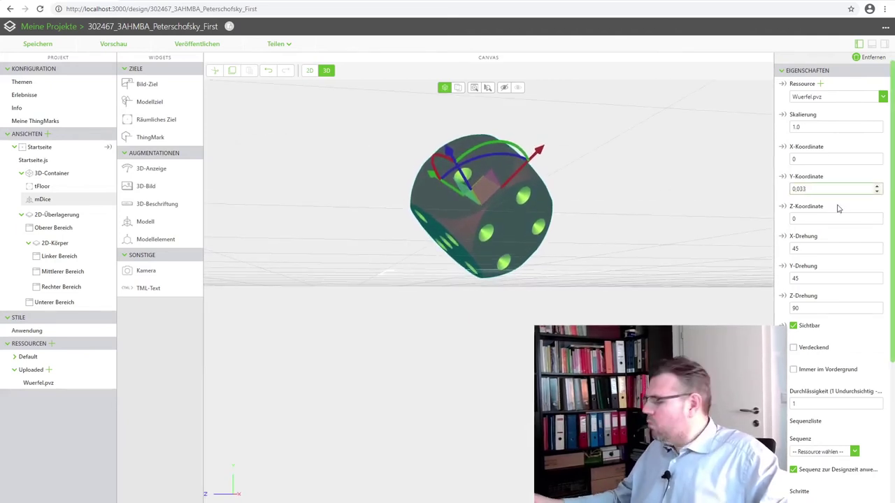
{"action": "key", "text": "BackSpace"}
{"action": "type", "text": "5"}
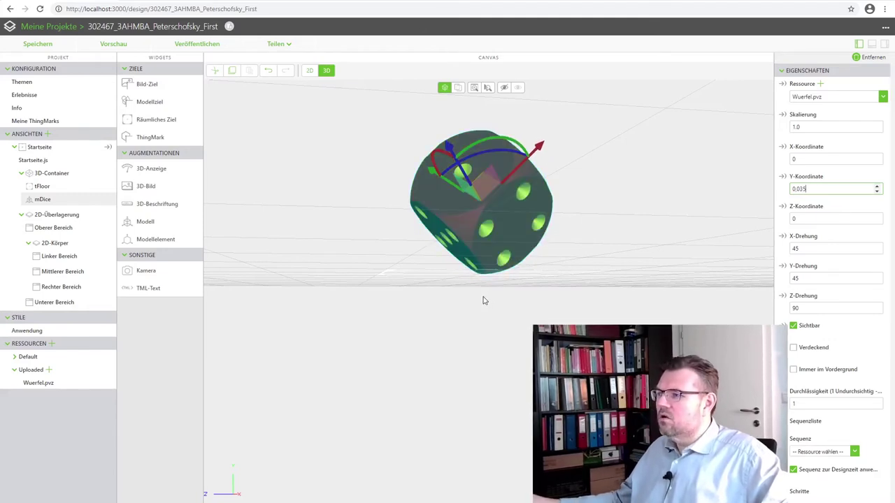
{"action": "left_click_drag", "start_coordinate": [483, 297], "coordinate": [384, 325]}
Deselect the die and floor marker, then select Startseite under Ansichten to show view-1's details.
{"action": "left_click", "coordinate": [428, 350]}
{"action": "left_click_drag", "start_coordinate": [422, 365], "coordinate": [585, 355]}
{"action": "left_click", "coordinate": [438, 318]}
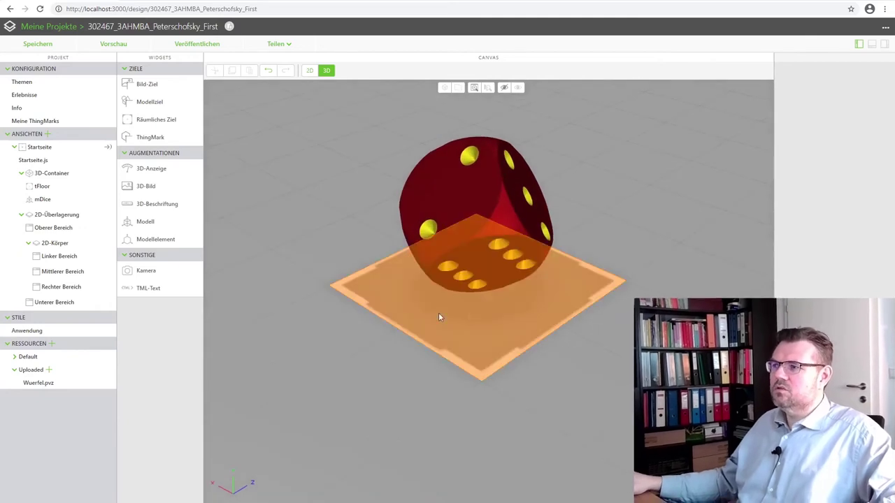
{"action": "left_click_drag", "start_coordinate": [439, 317], "coordinate": [456, 319]}
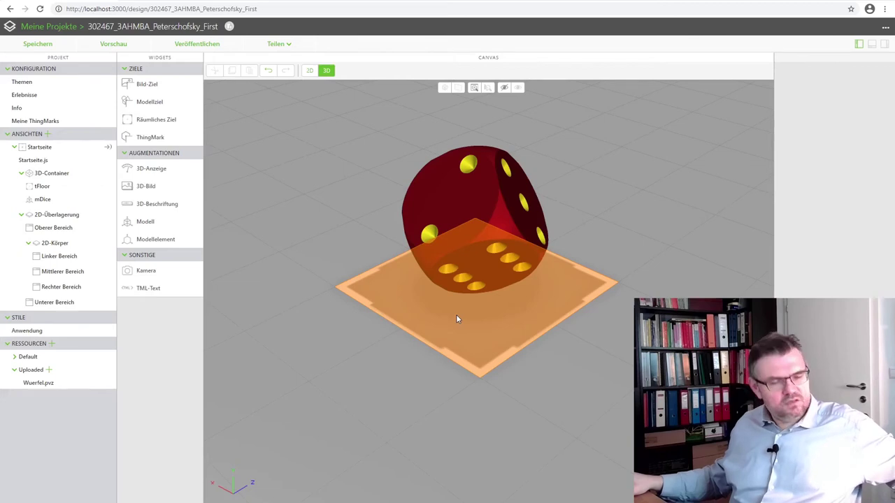
{"action": "left_click", "coordinate": [394, 418]}
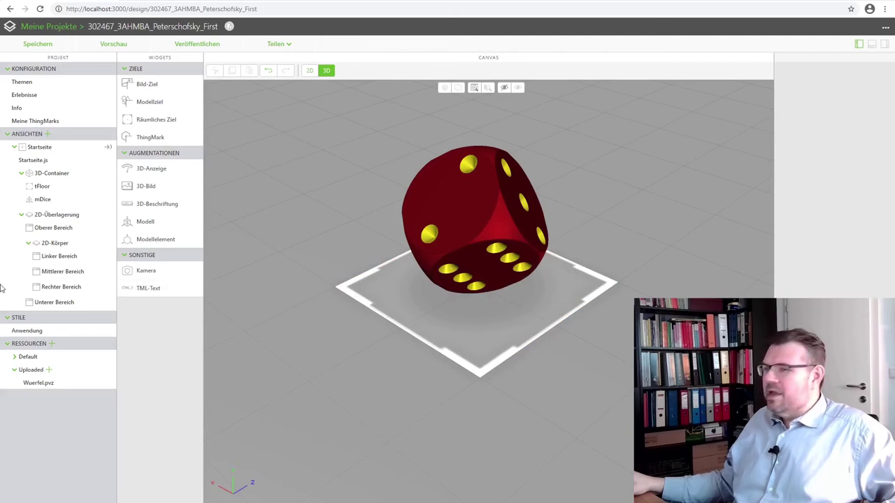
{"action": "left_click", "coordinate": [48, 148]}
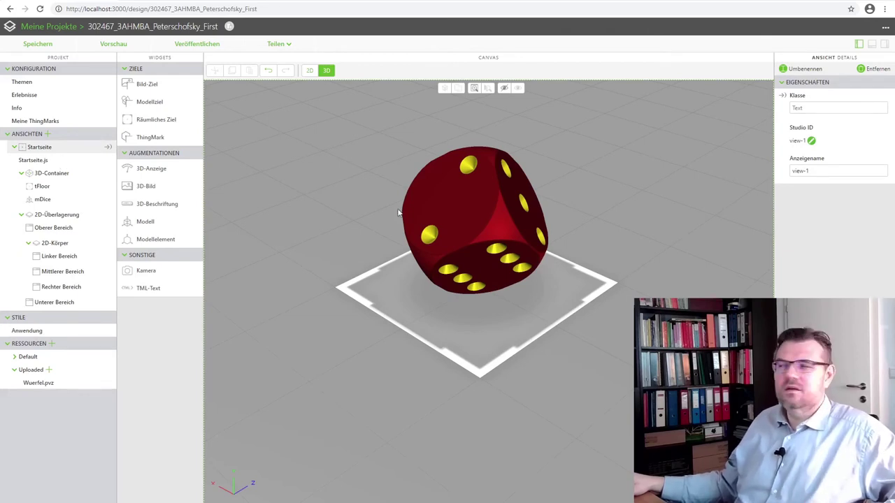
Rename the Startseite view to Dice using Umbenennen.
{"action": "left_click", "coordinate": [804, 69]}
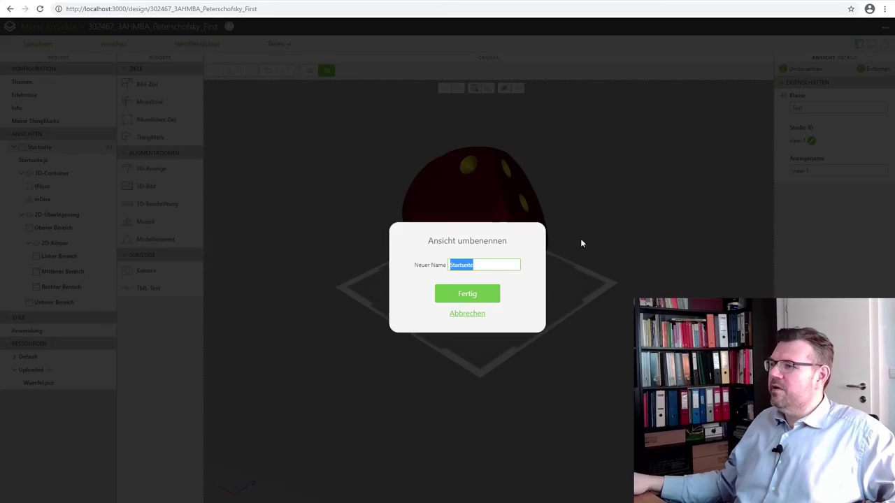
{"action": "type", "text": "Dice"}
{"action": "key", "text": "Return"}
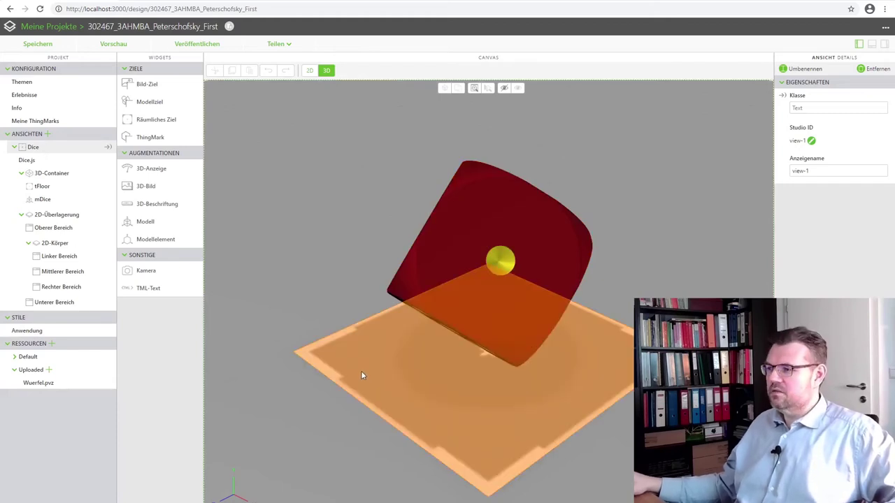
{"action": "left_click_drag", "start_coordinate": [359, 417], "coordinate": [489, 364]}
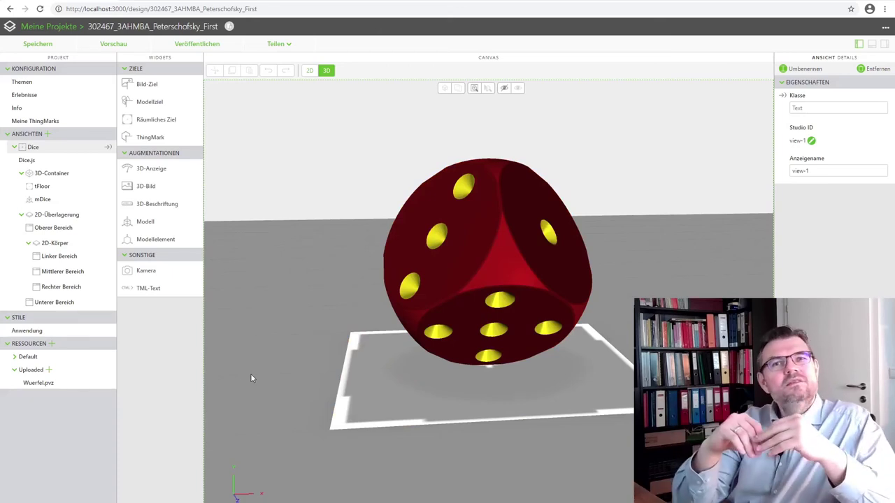
Open Erlebnisse under Konfiguration and keep ThingMarks as the assignment type.
{"action": "left_click", "coordinate": [24, 83]}
{"action": "left_click", "coordinate": [23, 95]}
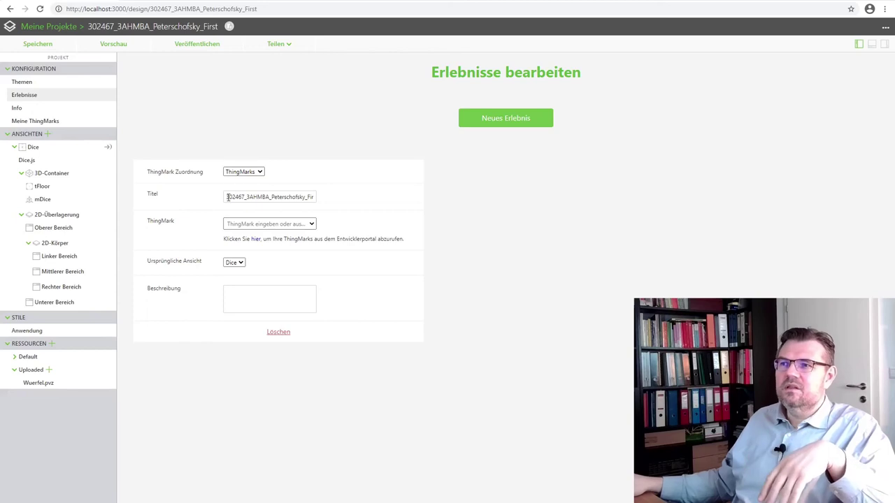
{"action": "left_click", "coordinate": [260, 172]}
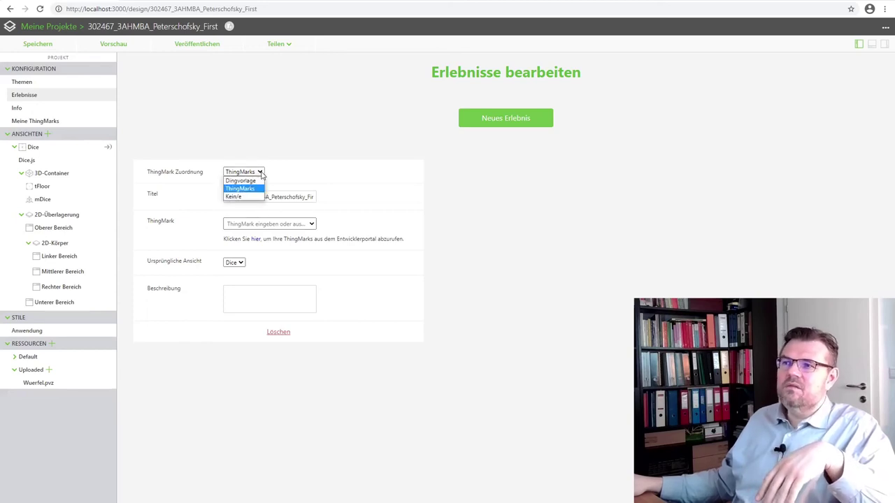
{"action": "left_click", "coordinate": [258, 189]}
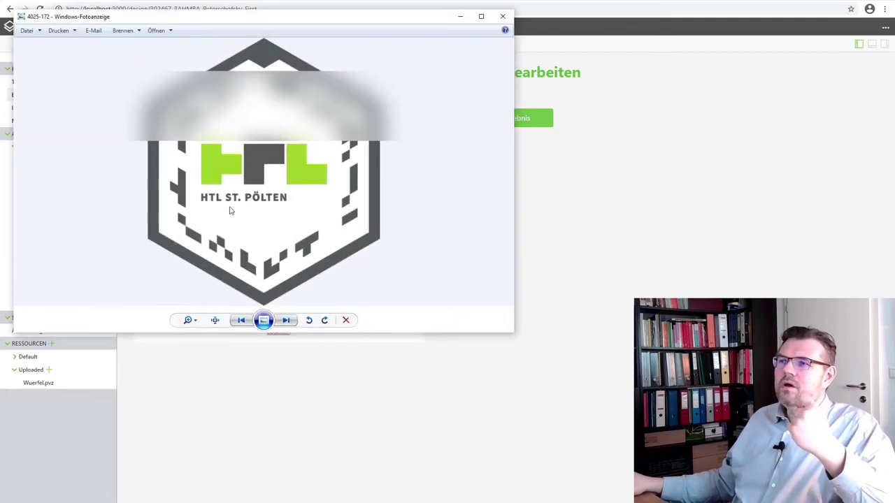
Move the ThingMark 4025-172 image window top right, open Meine ThingMarks, and restore the image.
{"action": "left_click_drag", "start_coordinate": [164, 22], "coordinate": [538, 7]}
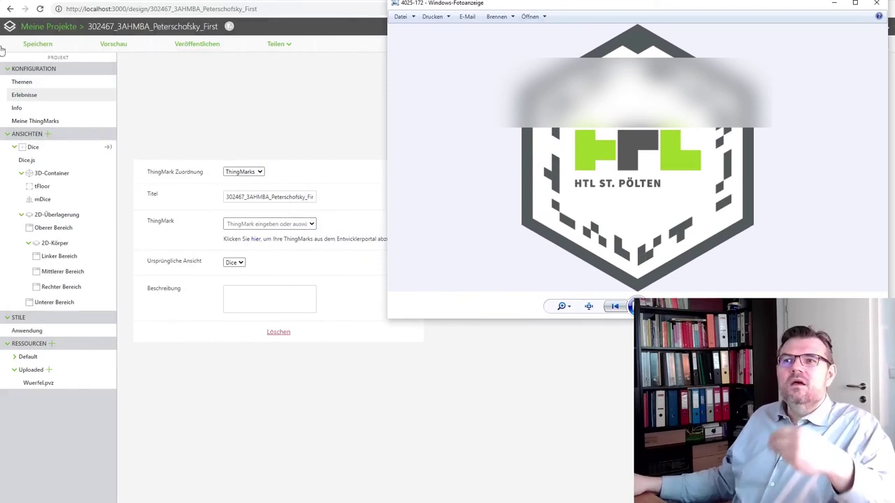
{"action": "left_click", "coordinate": [43, 122]}
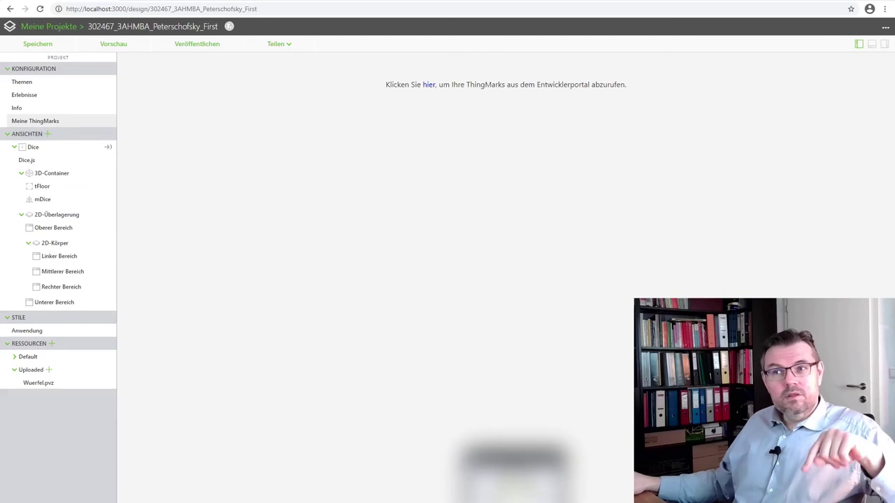
{"action": "left_click", "coordinate": [514, 462]}
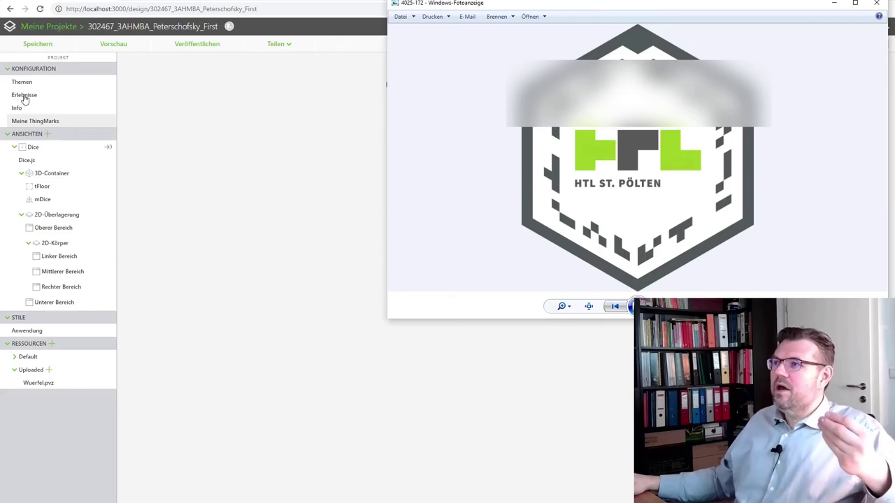
Back in Erlebnisse, enter ThingMark 4025:172 for the experience.
{"action": "left_click", "coordinate": [24, 100]}
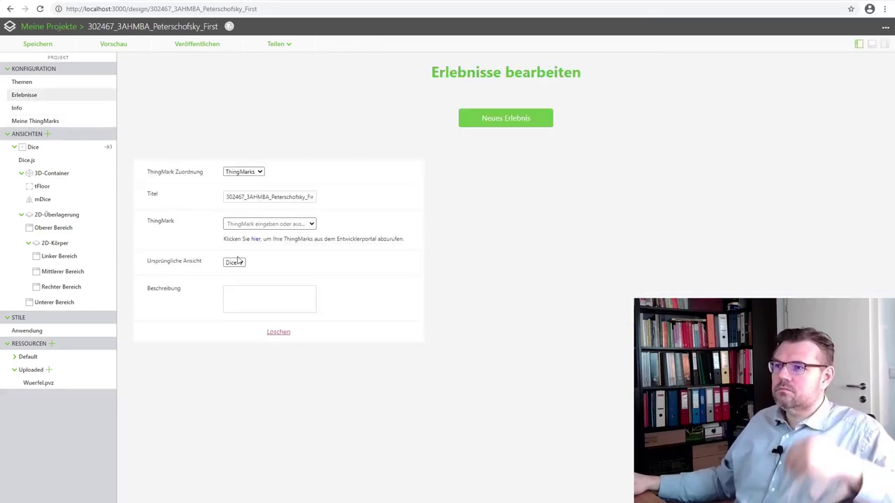
{"action": "left_click", "coordinate": [240, 224]}
{"action": "type", "text": "4025"}
{"action": "type", "text": "d"}
{"action": "type", "text": "172"}
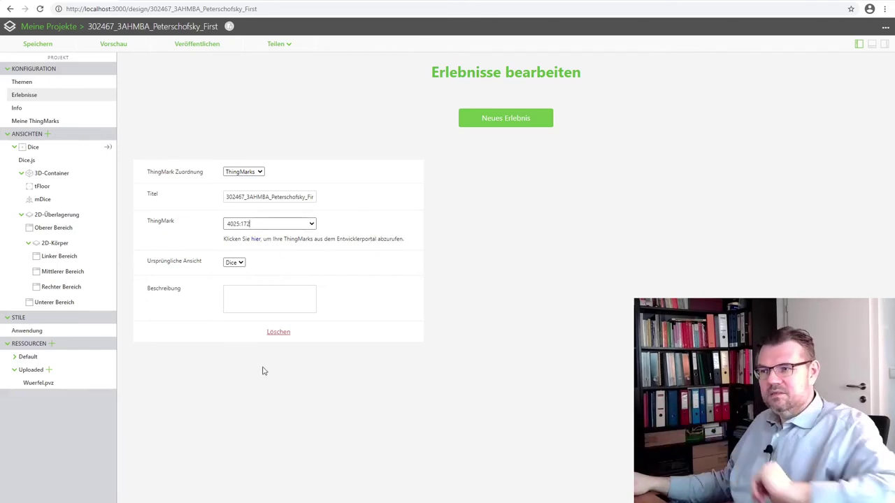
Write the experience description 'A small dice livinbg at the edge' and correct the 'kivinbg' typo.
{"action": "left_click", "coordinate": [258, 297]}
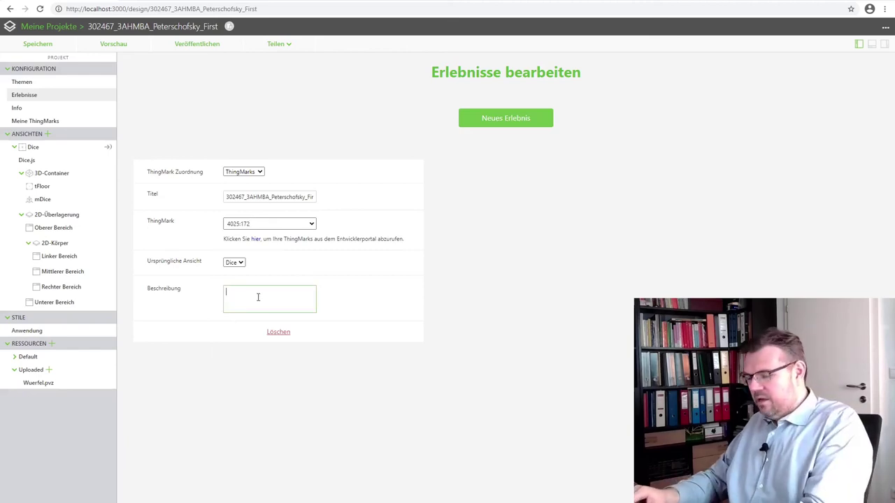
{"action": "type", "text": "A"}
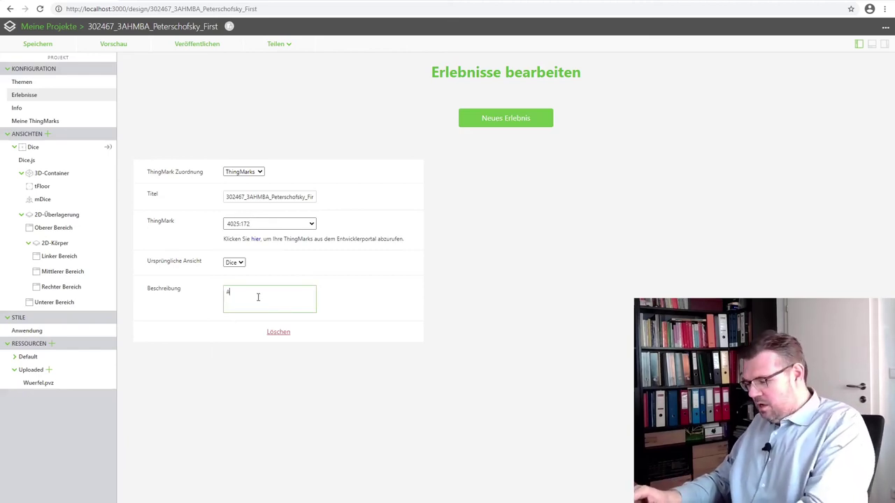
{"action": "type", "text": " small dice"}
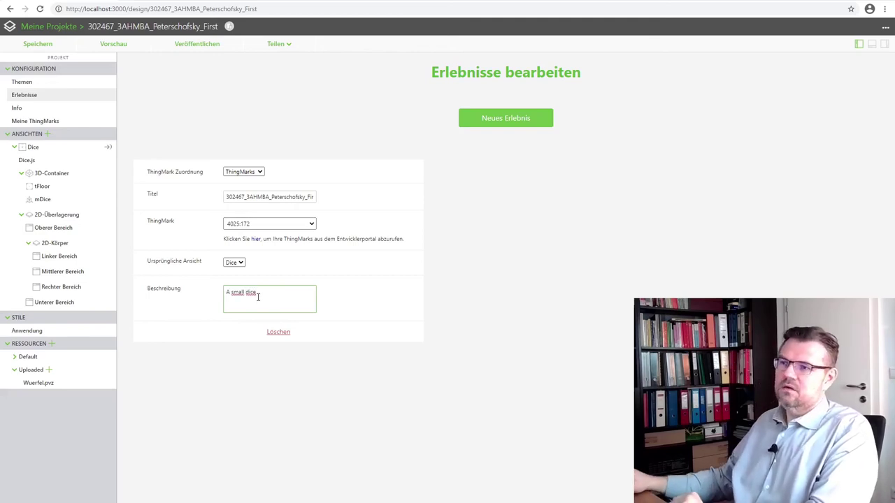
{"action": "type", "text": " kivinbg at the edge."}
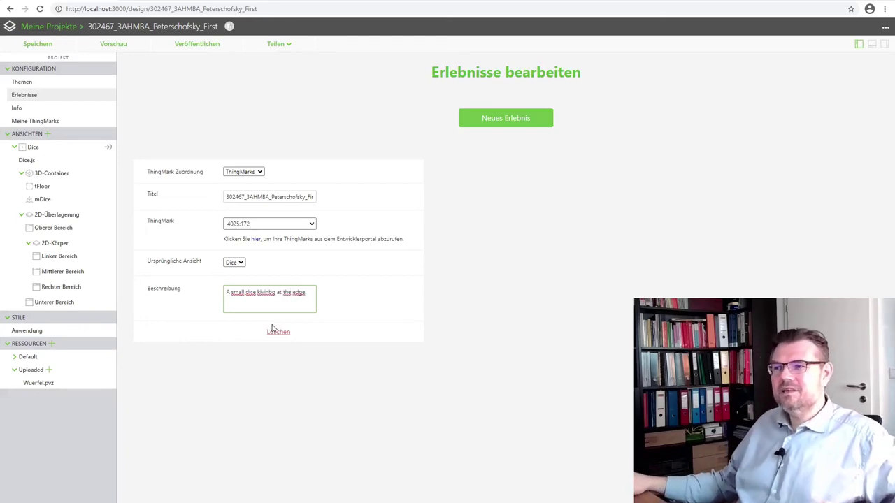
{"action": "left_click", "coordinate": [256, 292]}
{"action": "key", "text": "BackSpace"}
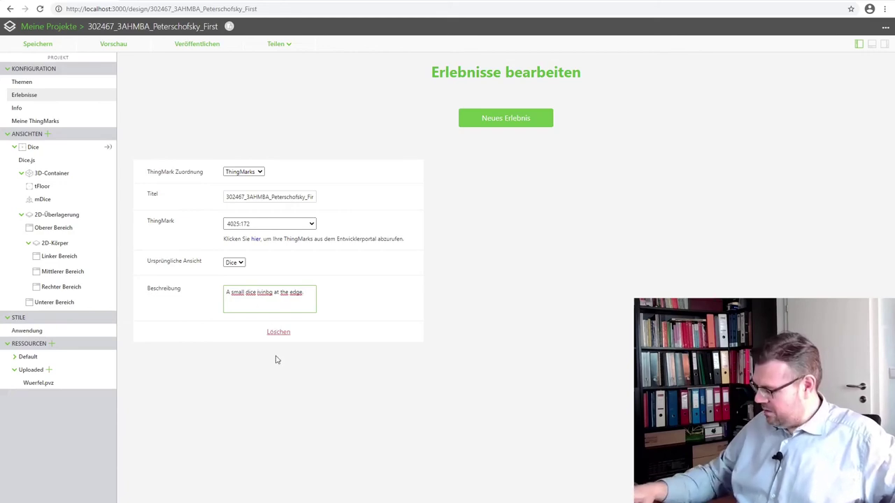
{"action": "key", "text": "Delete"}
{"action": "type", "text": "l"}
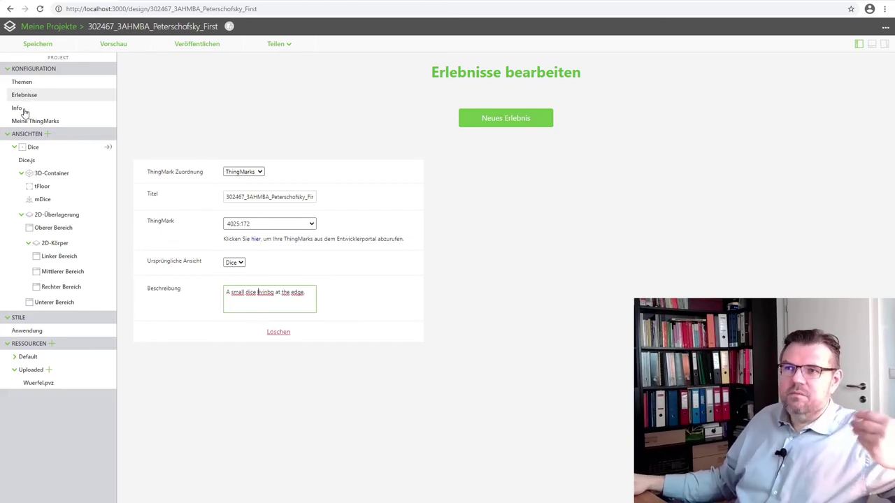
In the project Info editor, set Zugriff (access) to Öffentlich.
{"action": "left_click", "coordinate": [21, 110]}
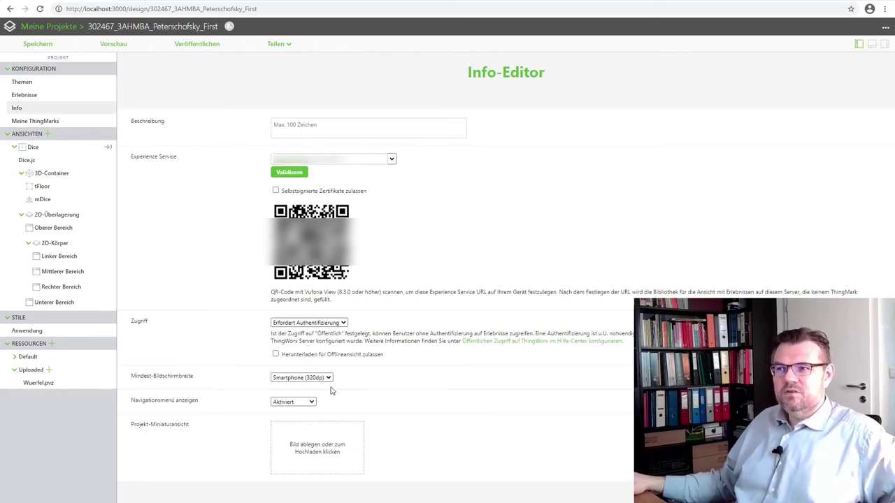
{"action": "left_click", "coordinate": [343, 323]}
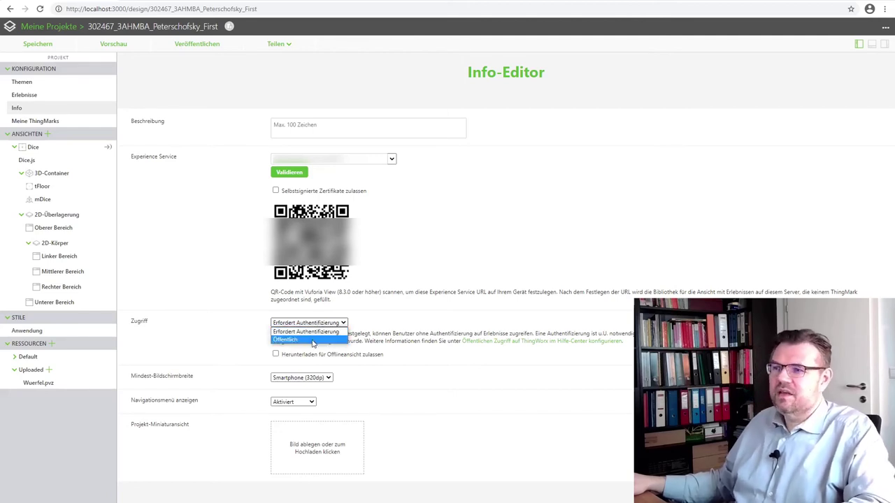
{"action": "left_click", "coordinate": [313, 340]}
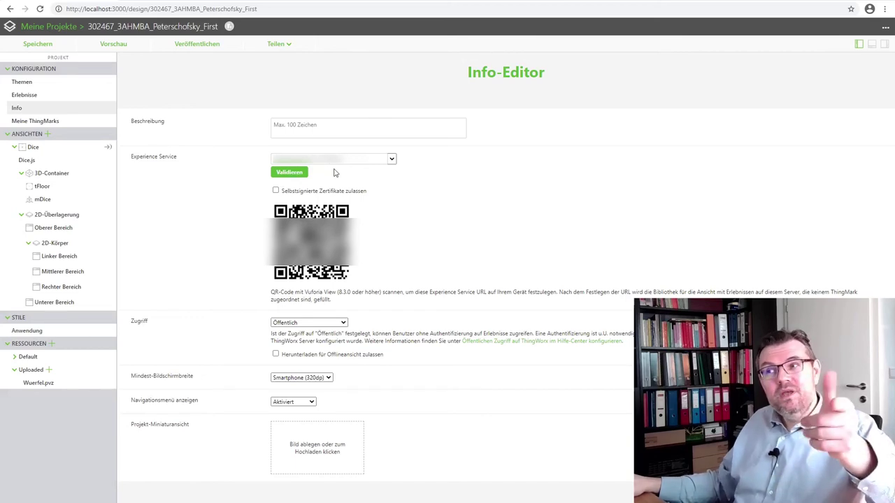
Validate the experience service, retrying until the localhost:3000 sign-in prompt appears.
{"action": "left_click", "coordinate": [291, 174]}
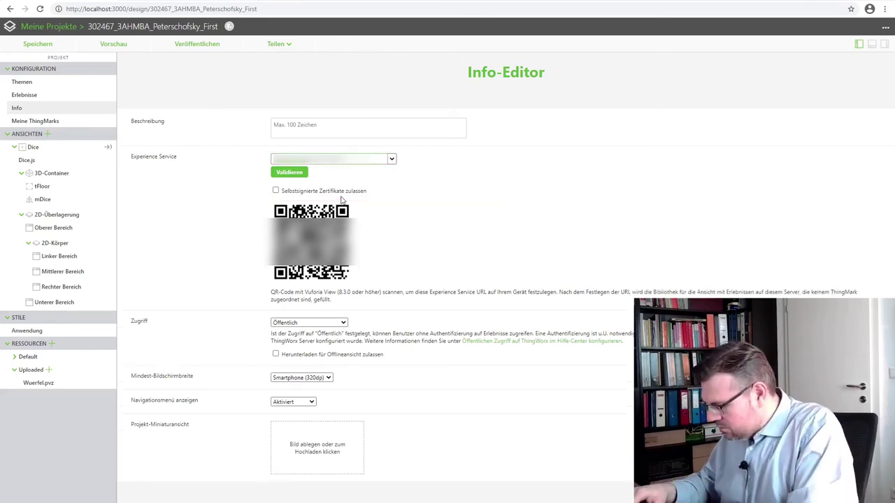
{"action": "left_click", "coordinate": [296, 174]}
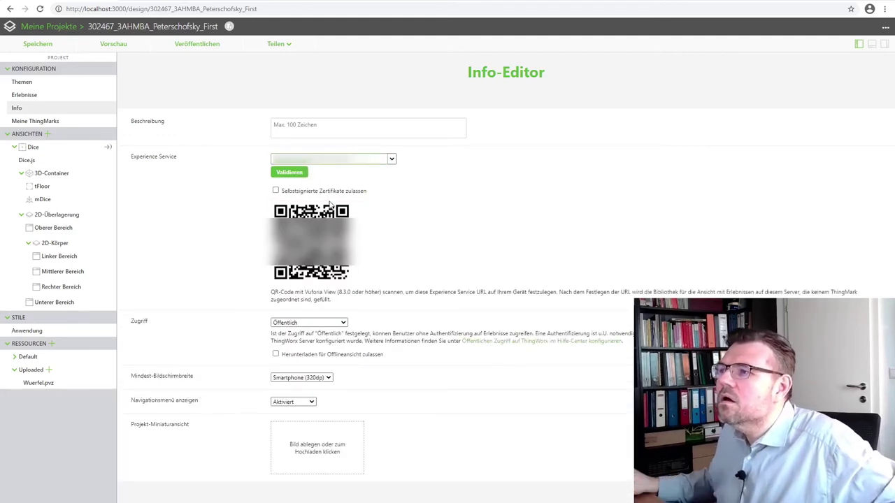
{"action": "left_click", "coordinate": [291, 175]}
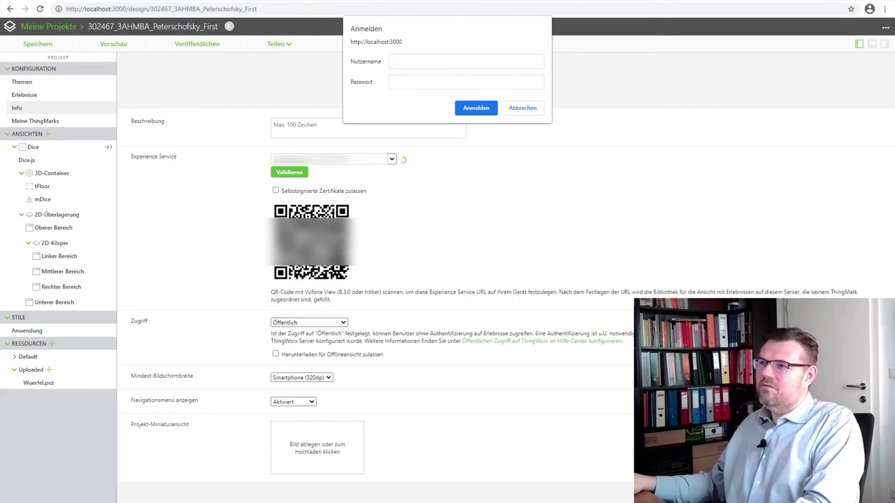
Sign in to the experience server with the server user name and account password.
{"action": "left_click", "coordinate": [441, 73]}
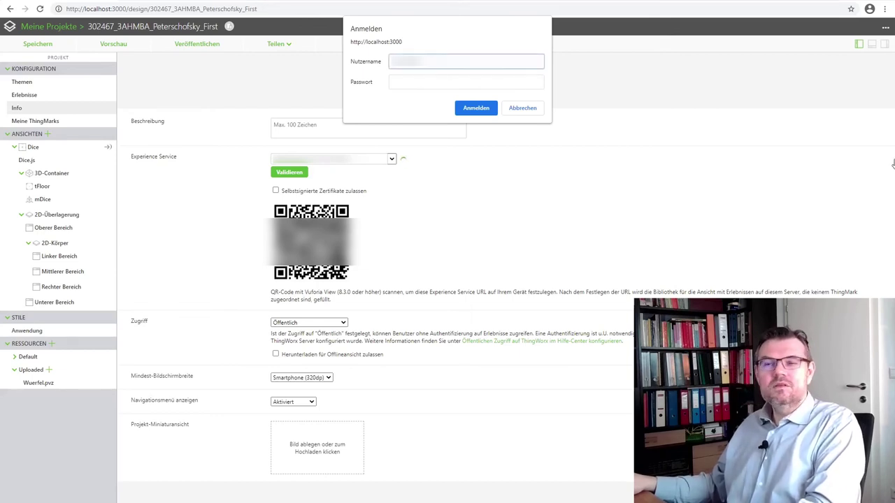
{"action": "key", "text": "Tab"}
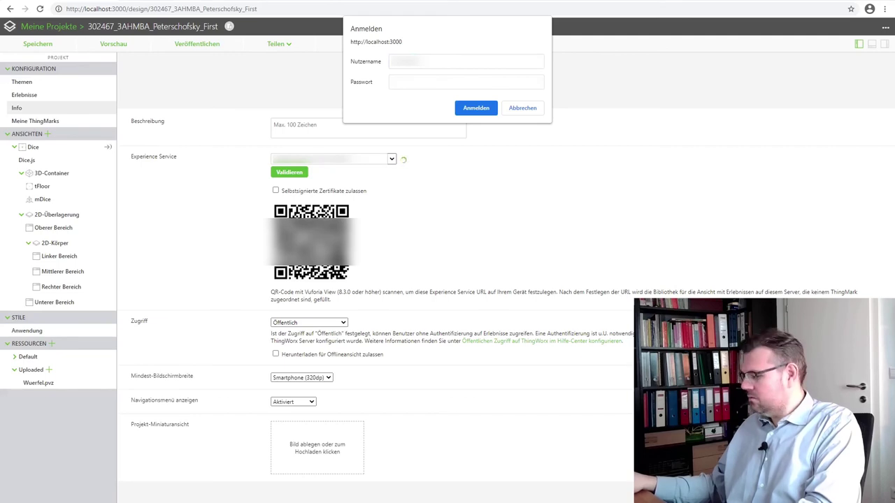
{"action": "left_click", "coordinate": [450, 85]}
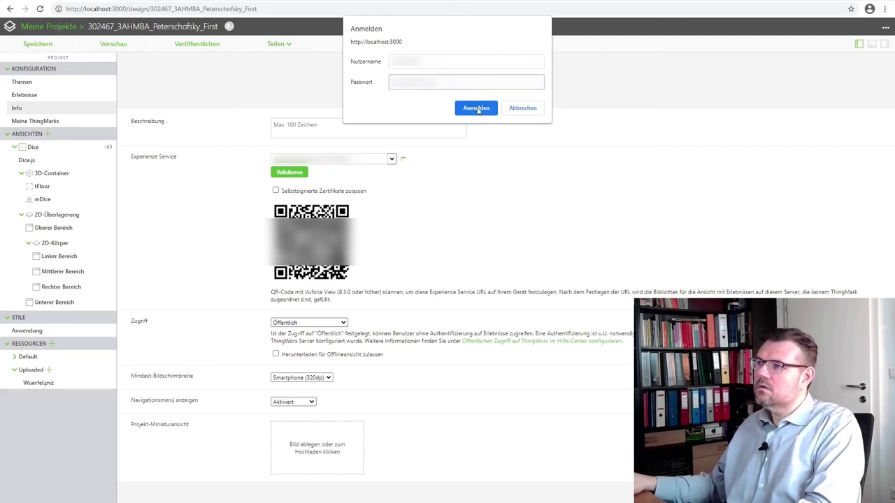
{"action": "left_click", "coordinate": [476, 108]}
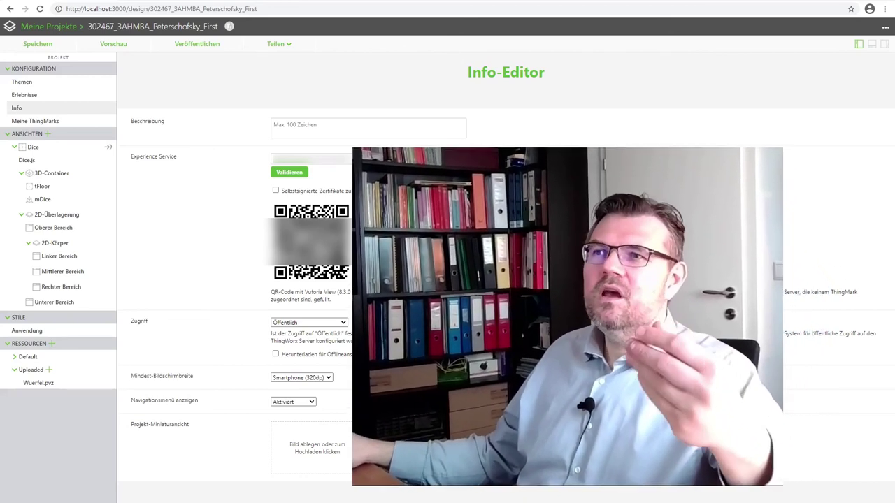
Save the project with Speichern.
{"action": "left_click", "coordinate": [40, 44]}
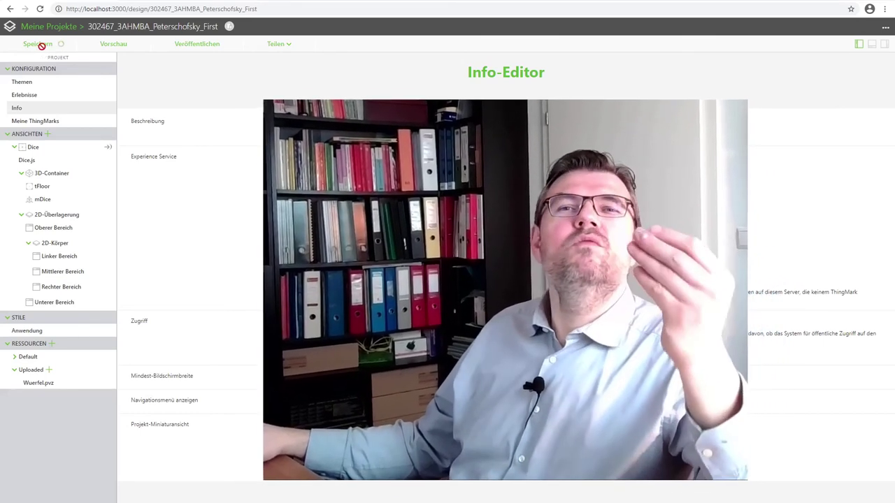